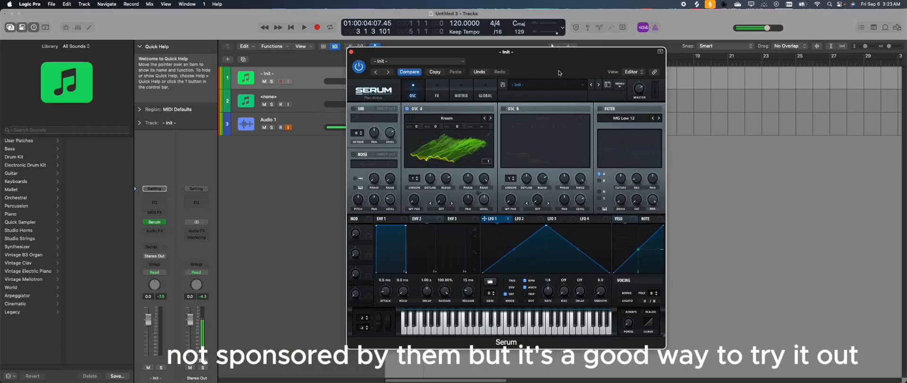
- Load the PD Event Horizon [LT] preset from the Pads category
{"action": "left_click_drag", "start_coordinate": [558, 73], "coordinate": [539, 68]}
{"action": "left_click", "coordinate": [537, 89]}
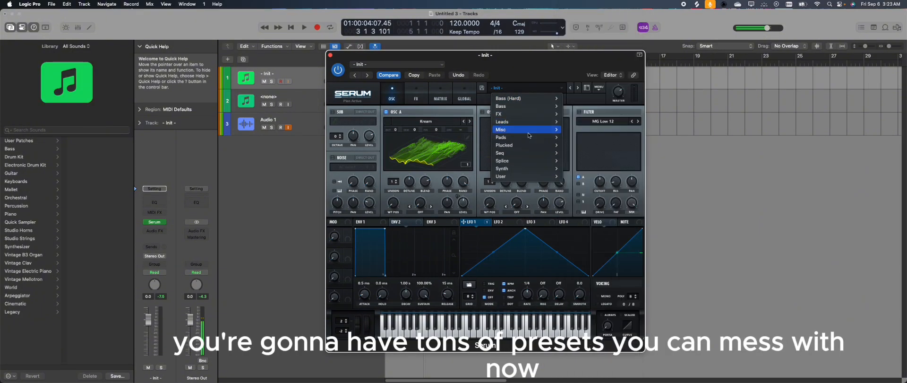
{"action": "mouse_move", "coordinate": [527, 140]}
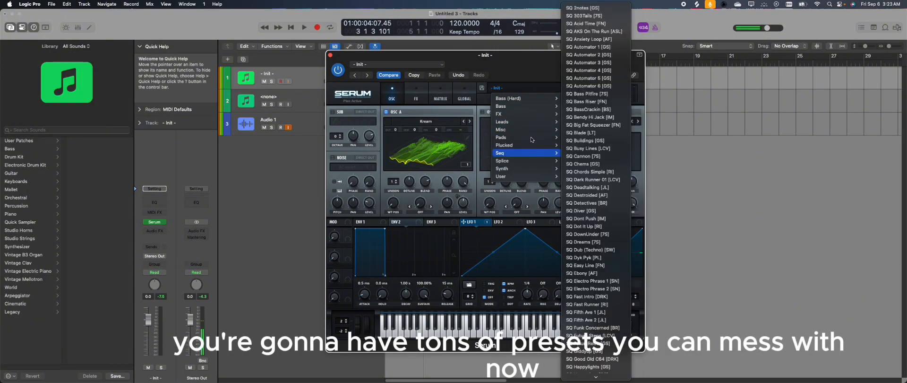
{"action": "left_click", "coordinate": [596, 135]}
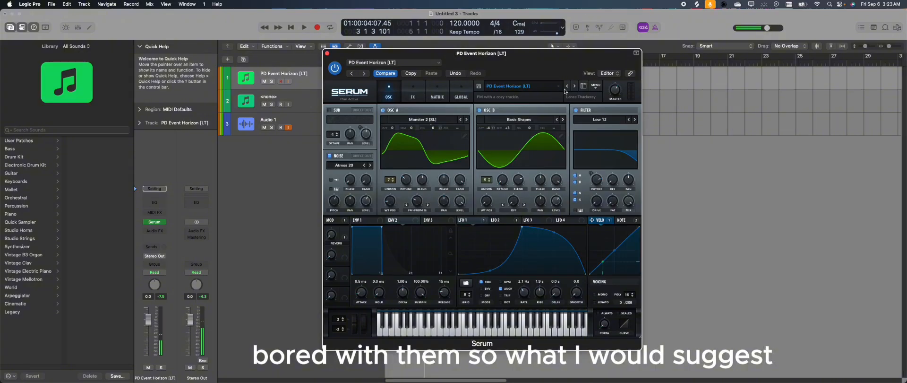
- Reset the synth to the blank Init preset
{"action": "left_click", "coordinate": [598, 89]}
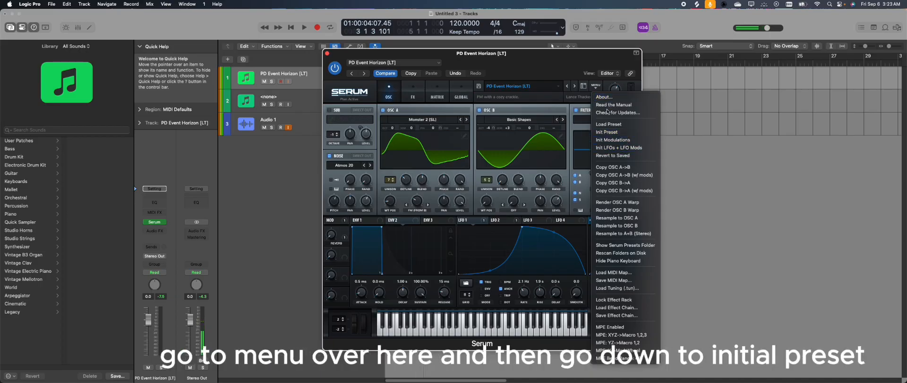
{"action": "left_click", "coordinate": [583, 77]}
{"action": "left_click", "coordinate": [594, 86]}
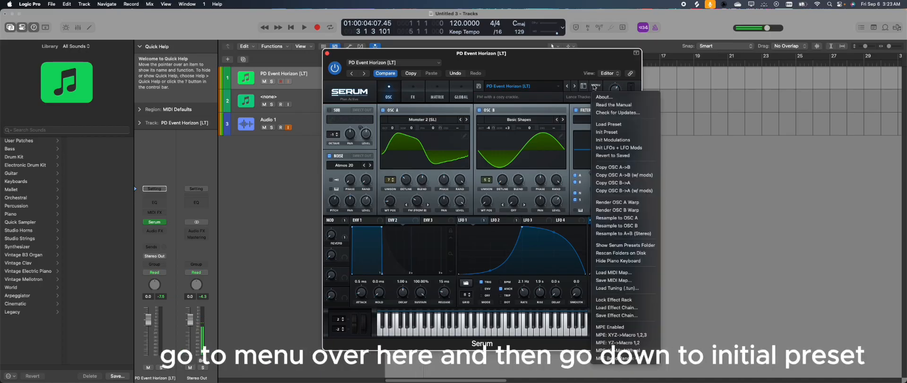
{"action": "left_click", "coordinate": [622, 132]}
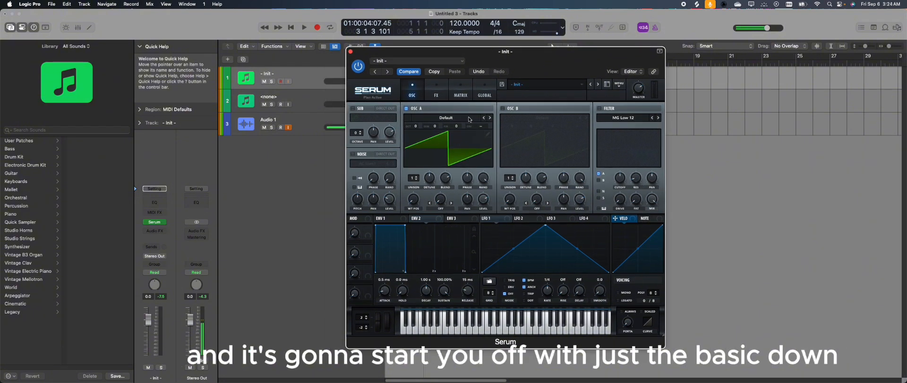
- Load the Reese wavetable from the Digital category into oscillator A
{"action": "left_click", "coordinate": [471, 119]}
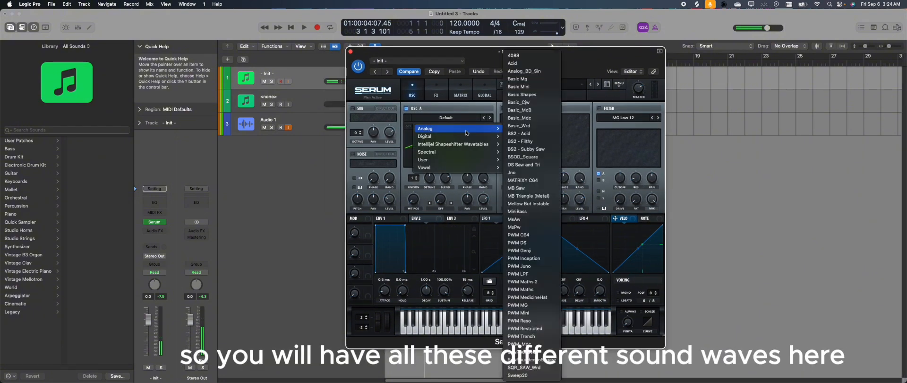
{"action": "left_click", "coordinate": [402, 128]}
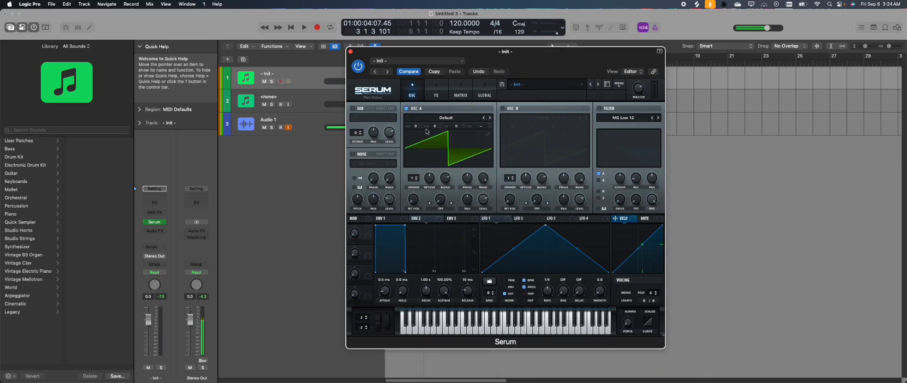
{"action": "left_click", "coordinate": [457, 121]}
{"action": "mouse_move", "coordinate": [458, 128]}
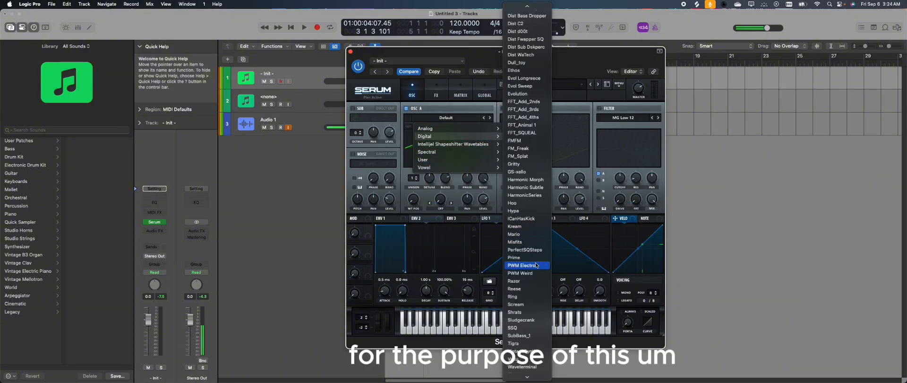
{"action": "scroll", "coordinate": [536, 265], "scroll_direction": "down", "scroll_amount": 2}
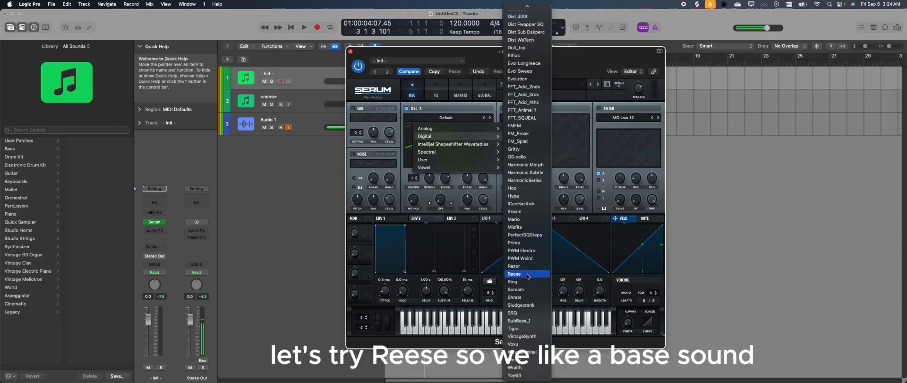
{"action": "left_click", "coordinate": [528, 274]}
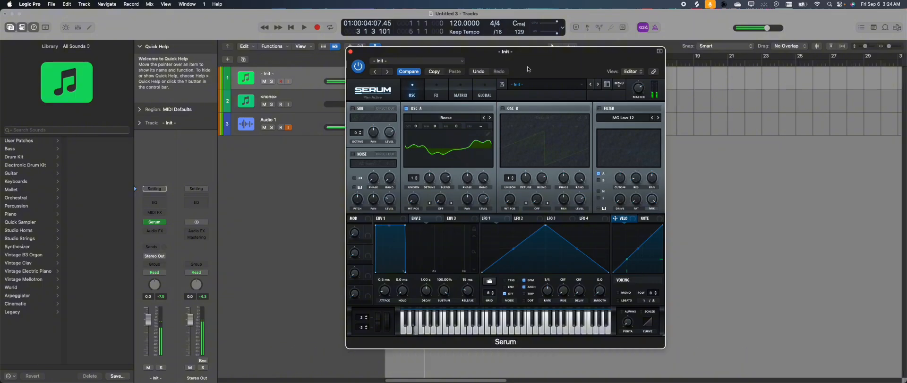
- Assign LFO 1 to modulate oscillator A's level
{"action": "left_click_drag", "start_coordinate": [528, 69], "coordinate": [542, 68]}
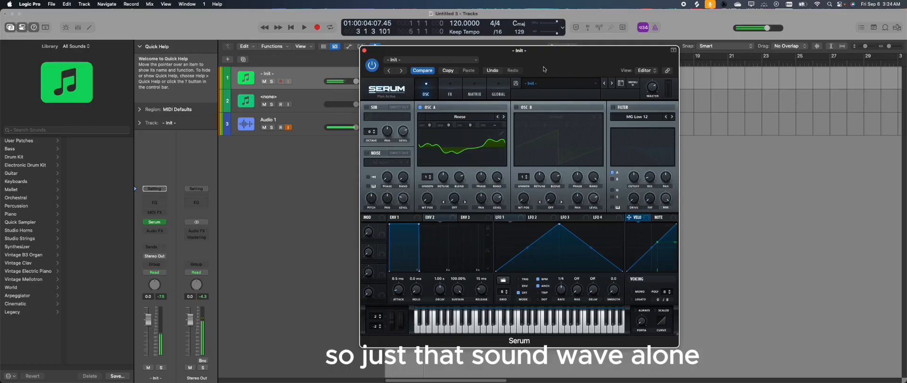
{"action": "left_click_drag", "start_coordinate": [544, 69], "coordinate": [547, 67]}
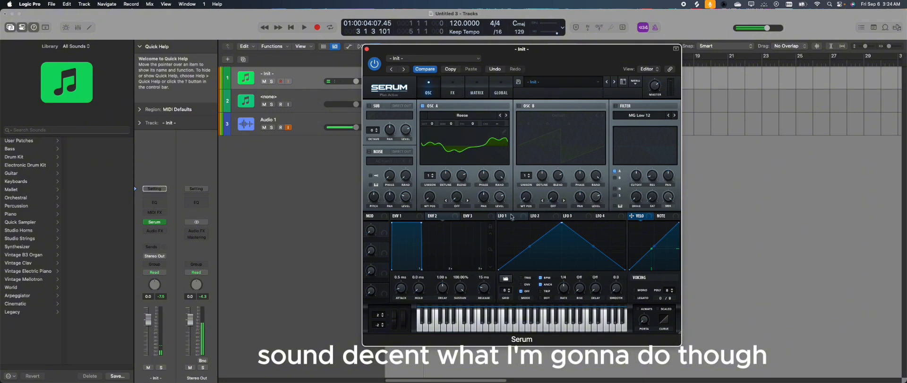
{"action": "left_click_drag", "start_coordinate": [502, 216], "coordinate": [499, 199]}
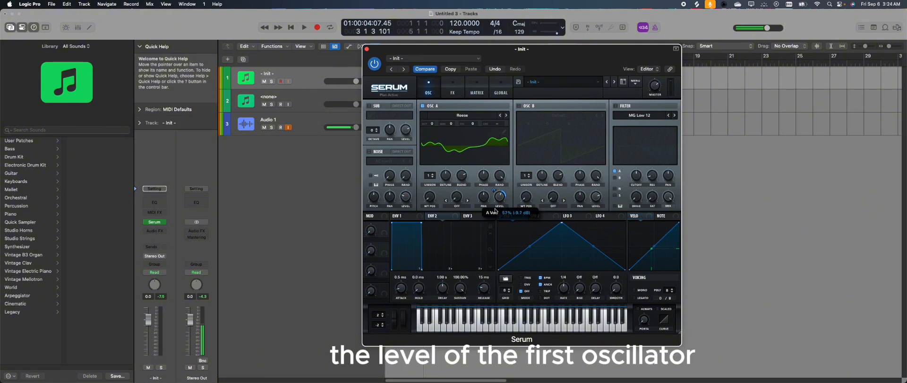
- Give LFO 1 the Sidechain SC1 shape and adjust its modulation amount on oscillator A's level
{"action": "left_click_drag", "start_coordinate": [557, 69], "coordinate": [568, 67]}
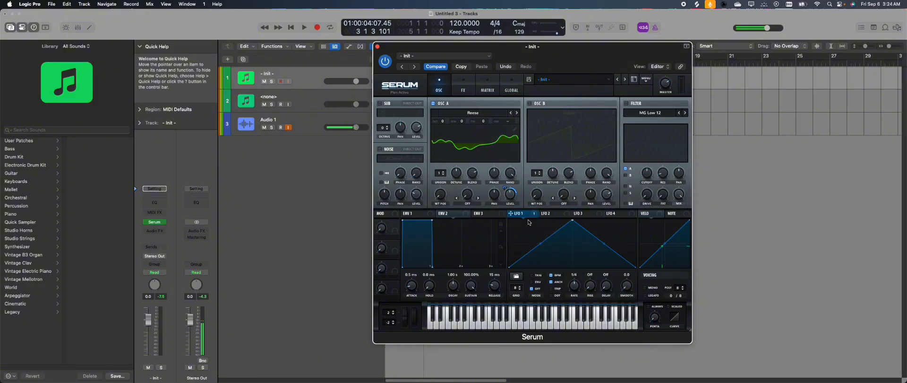
{"action": "left_click", "coordinate": [516, 276]}
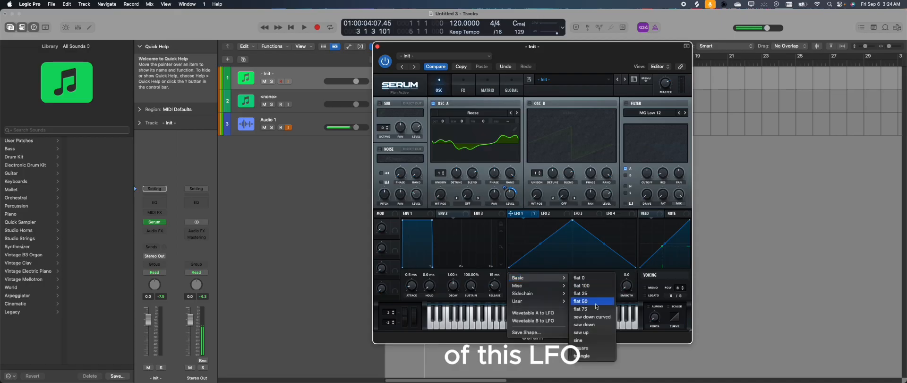
{"action": "mouse_move", "coordinate": [531, 285]}
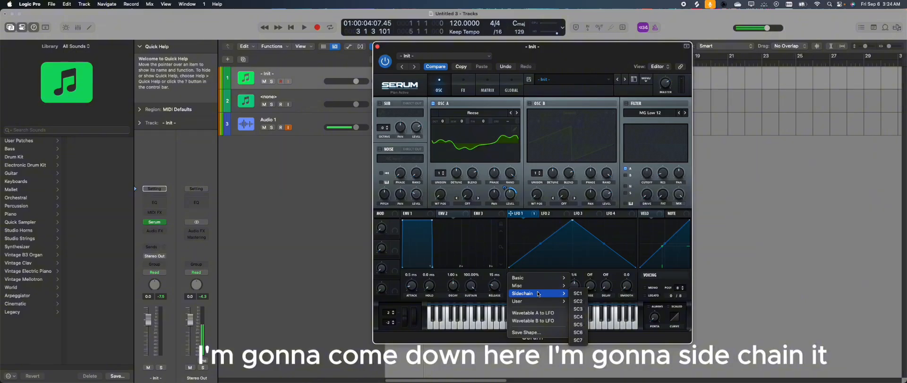
{"action": "left_click", "coordinate": [577, 293]}
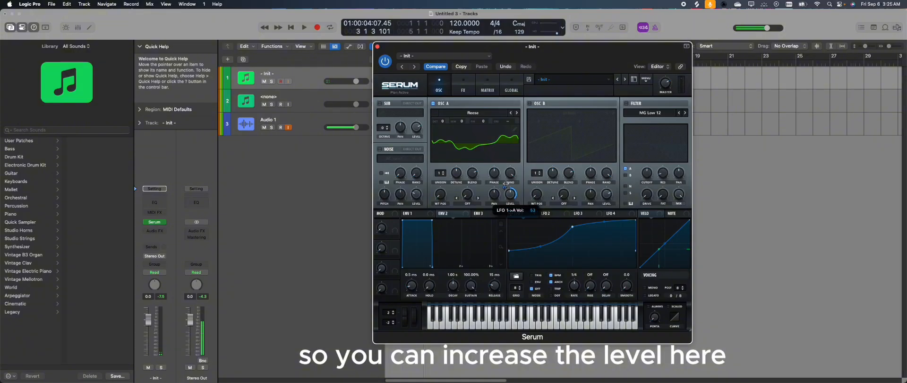
{"action": "mouse_move", "coordinate": [507, 194]}
{"action": "left_mouse_down"}
{"action": "mouse_move", "coordinate": [504, 205]}
{"action": "mouse_move", "coordinate": [505, 181]}
{"action": "mouse_move", "coordinate": [510, 189]}
{"action": "left_mouse_up"}
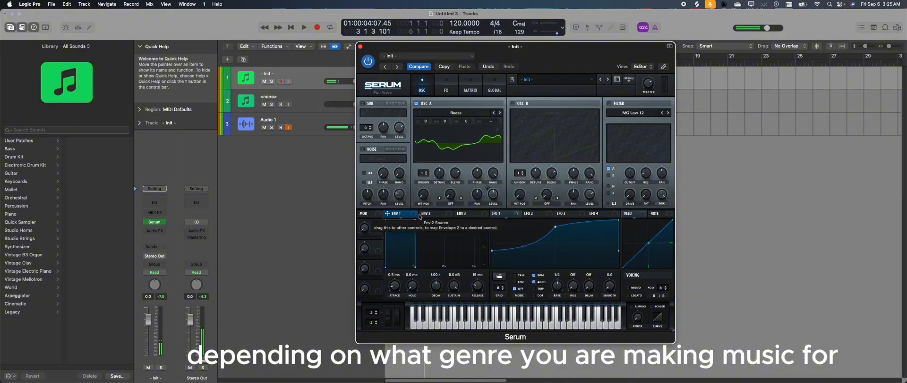
- Assign Env 1 to oscillator A's level and reshape the envelope to 122 ms attack, 987 ms decay and -2.6 dB sustain
{"action": "left_click_drag", "start_coordinate": [406, 216], "coordinate": [494, 194]}
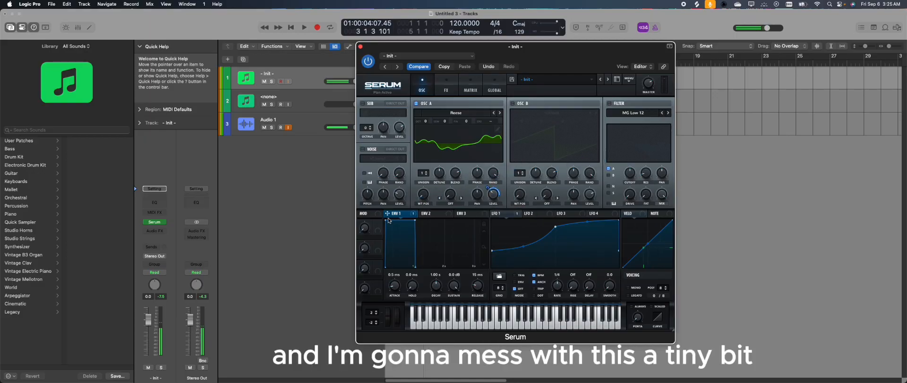
{"action": "left_click_drag", "start_coordinate": [386, 221], "coordinate": [418, 226]}
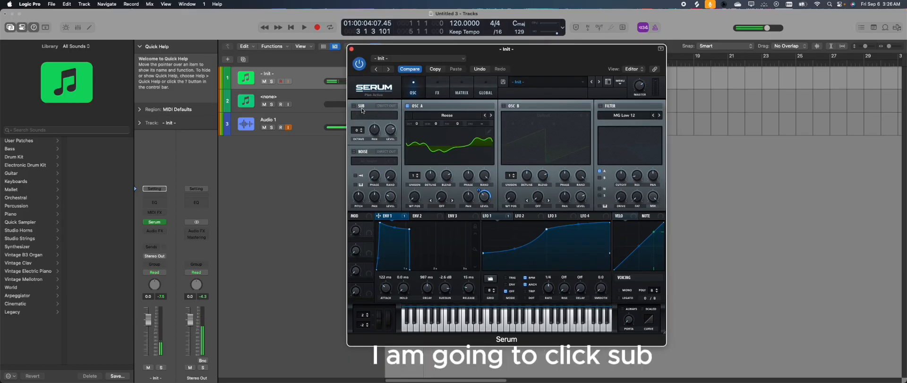
- Enable the sub oscillator, try out its waveforms, raise its level slightly and select the sine wave
{"action": "left_click", "coordinate": [353, 108]}
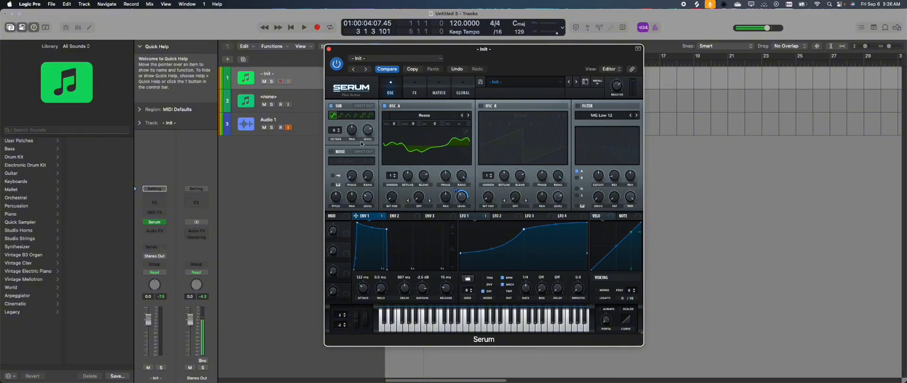
{"action": "left_click_drag", "start_coordinate": [483, 62], "coordinate": [488, 62]}
{"action": "left_click", "coordinate": [346, 115]}
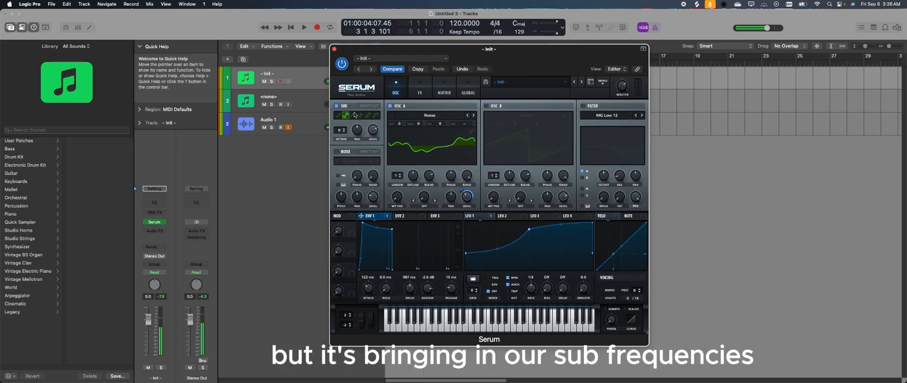
{"action": "left_click", "coordinate": [375, 114]}
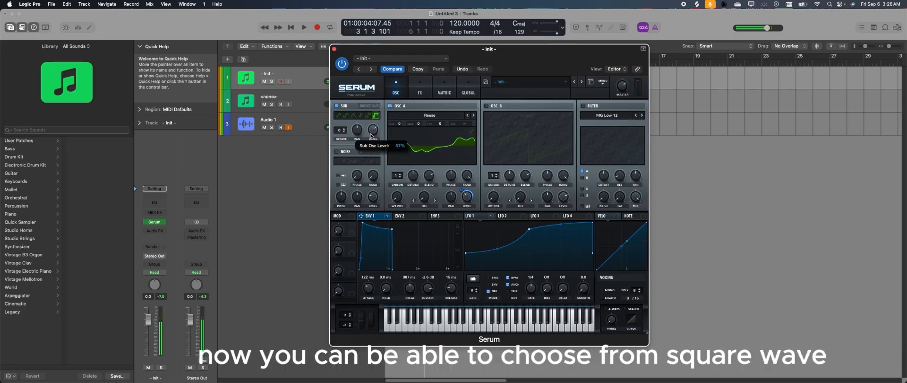
{"action": "left_click", "coordinate": [339, 115]}
{"action": "left_click", "coordinate": [361, 115]}
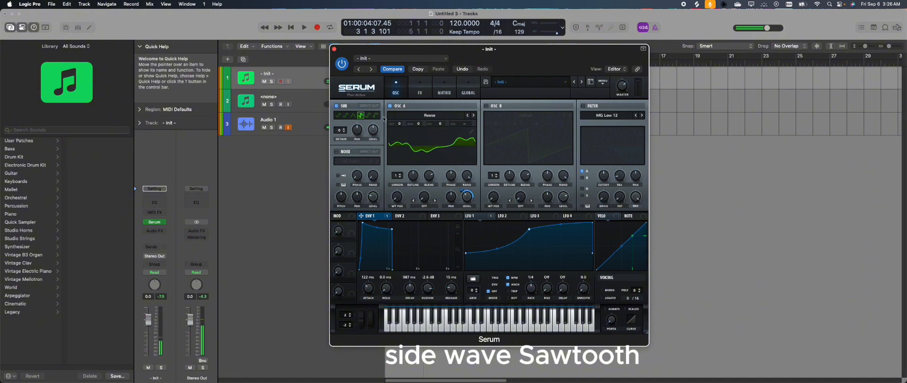
{"action": "left_click", "coordinate": [368, 115]}
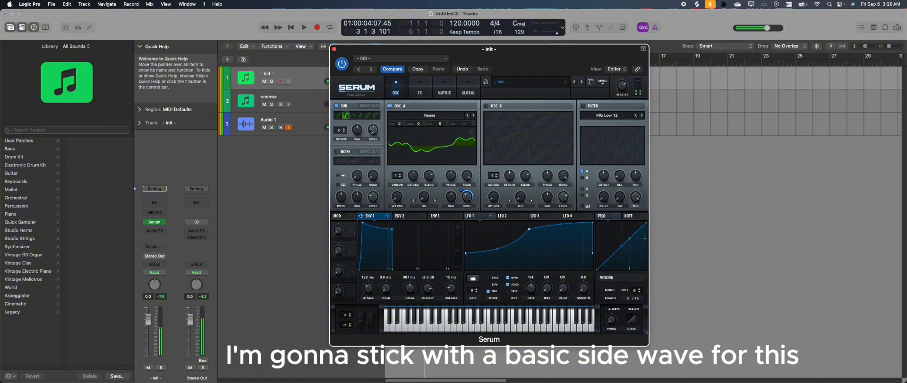
{"action": "left_click_drag", "start_coordinate": [371, 129], "coordinate": [371, 126]}
{"action": "left_click", "coordinate": [337, 116]}
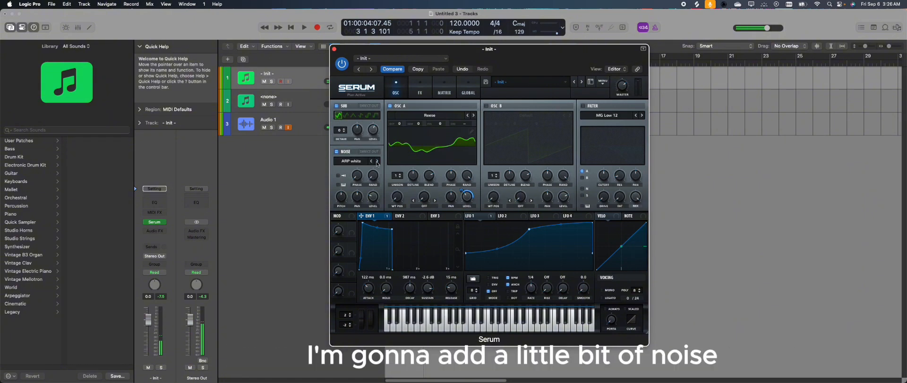
- Turn on the noise oscillator with the ARP pink sample and lower its pitch
{"action": "left_click_drag", "start_coordinate": [342, 197], "coordinate": [341, 201]}
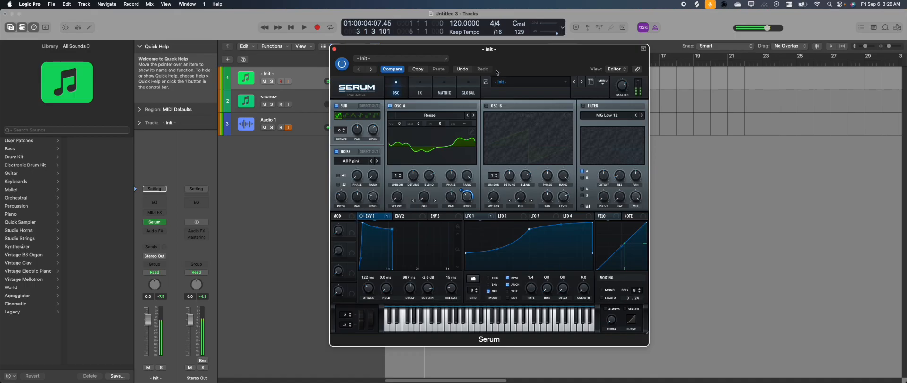
{"action": "left_click_drag", "start_coordinate": [497, 71], "coordinate": [534, 68]}
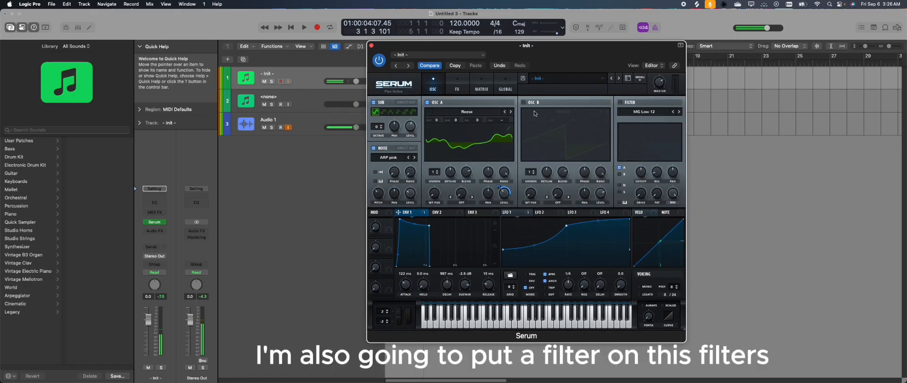
- Enable the filter, try the MG Low 18 type and return to MG Low 12
{"action": "left_click", "coordinate": [621, 102]}
{"action": "left_click", "coordinate": [674, 112]}
{"action": "left_click", "coordinate": [679, 113]}
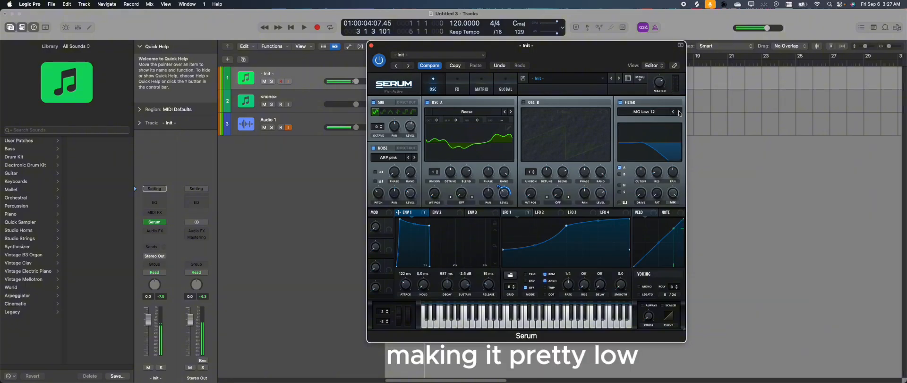
{"action": "left_click", "coordinate": [679, 112]}
{"action": "left_click_drag", "start_coordinate": [589, 69], "coordinate": [598, 69]}
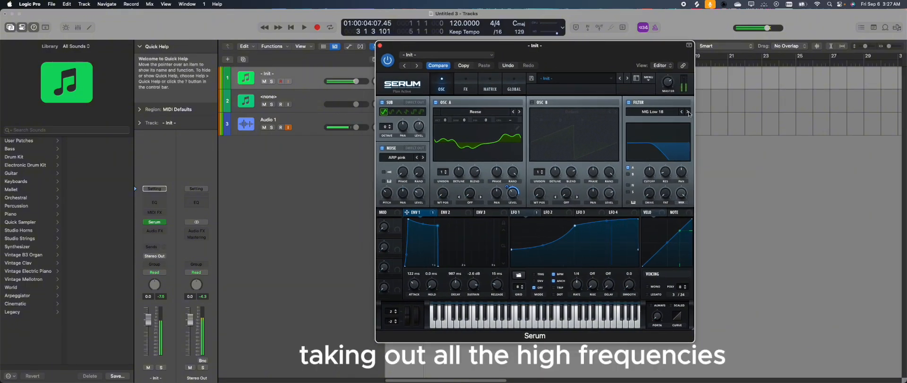
{"action": "left_click", "coordinate": [681, 112]}
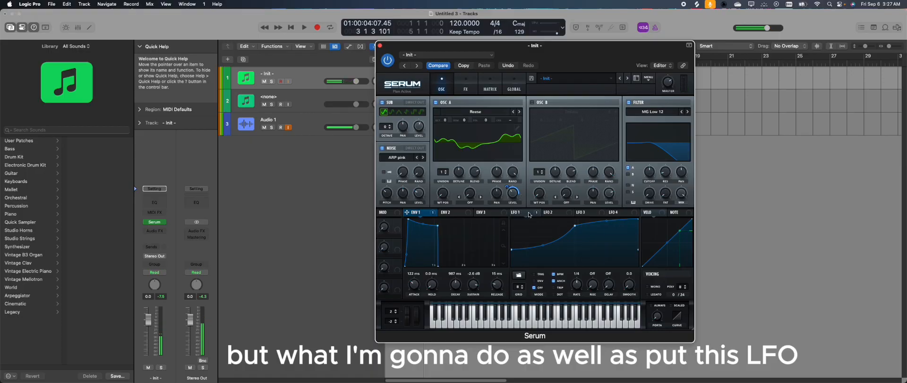
- Assign LFO 2 to the filter cutoff, try the saw down curved shape and give the LFO the basic sine shape
{"action": "left_click_drag", "start_coordinate": [513, 212], "coordinate": [647, 175]}
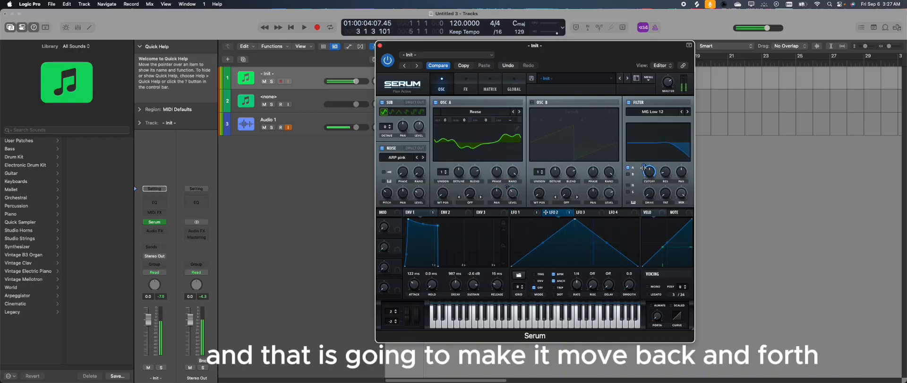
{"action": "left_click_drag", "start_coordinate": [601, 72], "coordinate": [575, 73]}
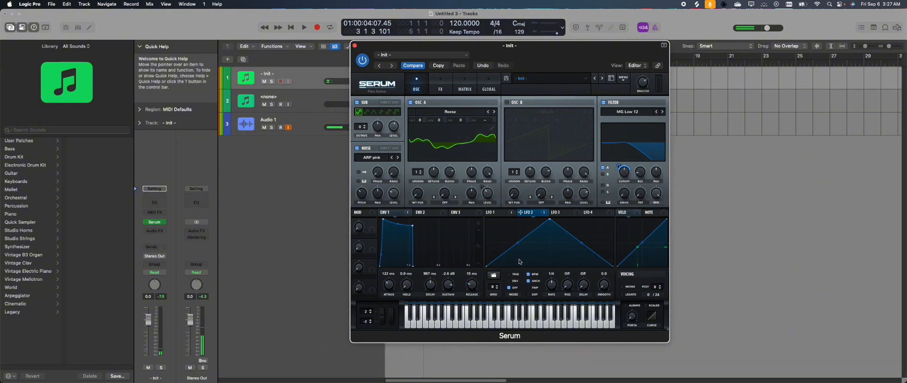
{"action": "left_click", "coordinate": [493, 275]}
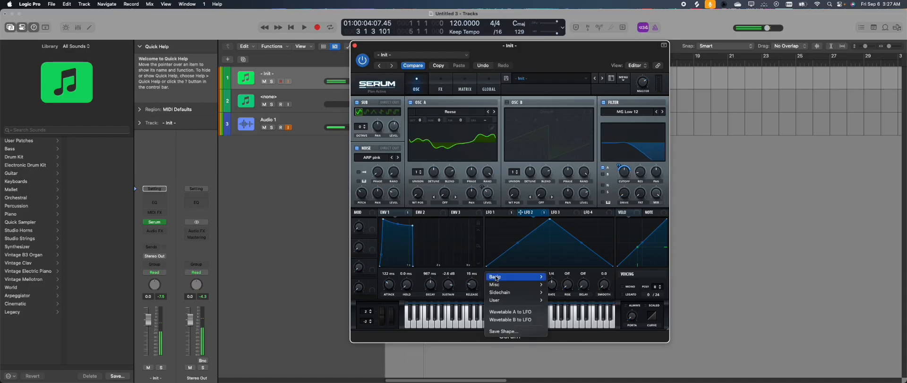
{"action": "mouse_move", "coordinate": [518, 276]}
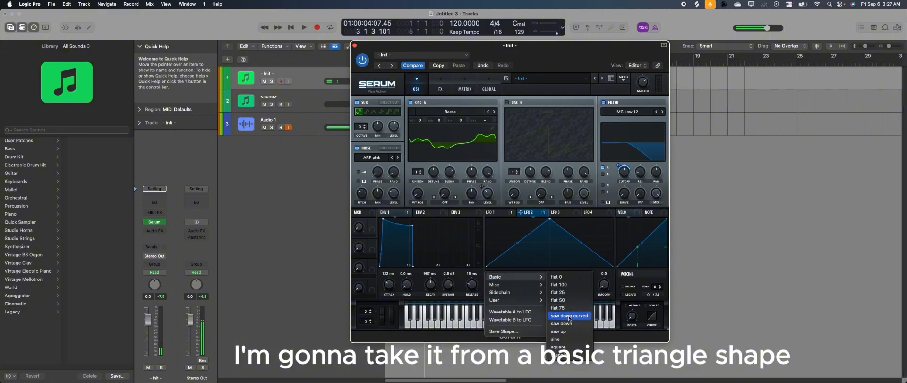
{"action": "left_click", "coordinate": [567, 317]}
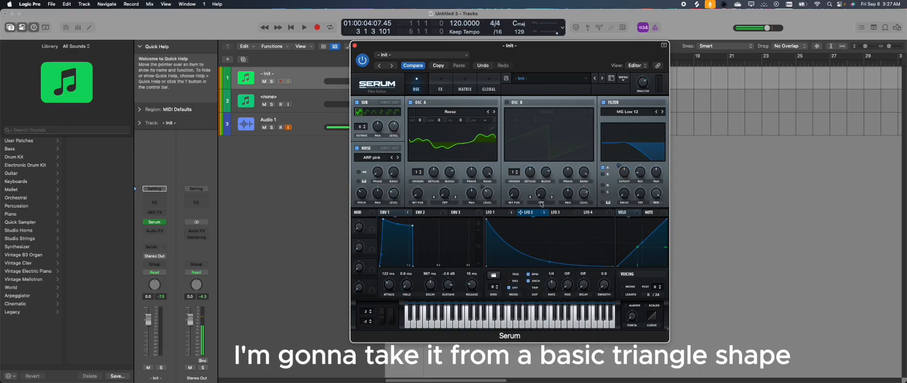
{"action": "left_click", "coordinate": [492, 274]}
{"action": "mouse_move", "coordinate": [517, 277]}
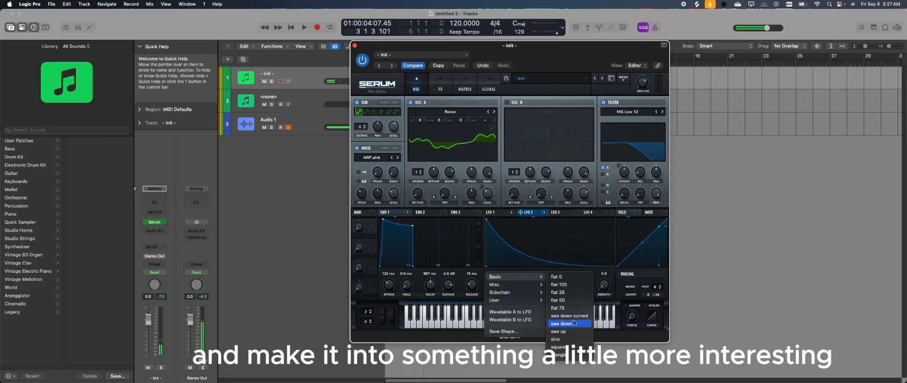
{"action": "left_click", "coordinate": [556, 339]}
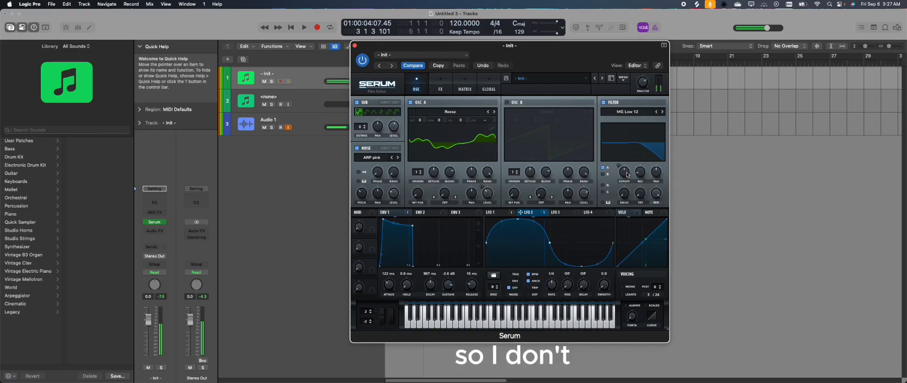
{"action": "mouse_move", "coordinate": [624, 178]}
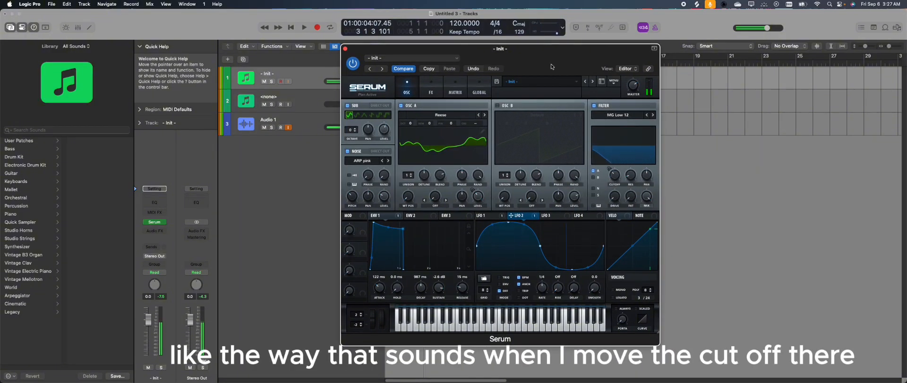
{"action": "left_click_drag", "start_coordinate": [553, 70], "coordinate": [560, 69]}
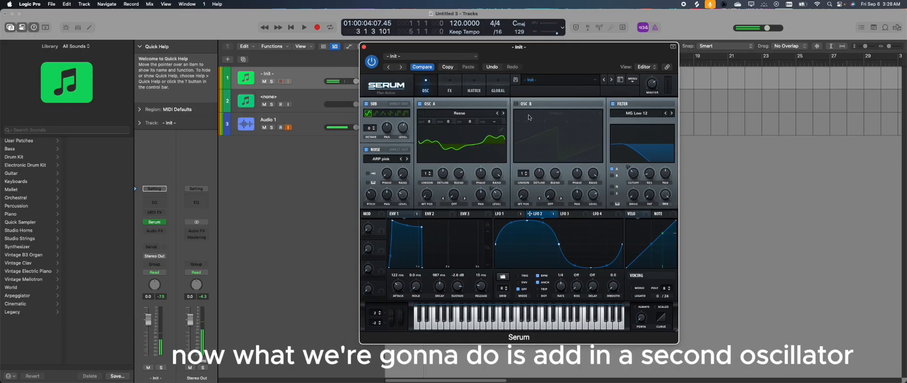
- Enable oscillator B at about 44% level with the digital Dist Bass Dropper wavetable and 2 unison voices
{"action": "left_click", "coordinate": [518, 103]}
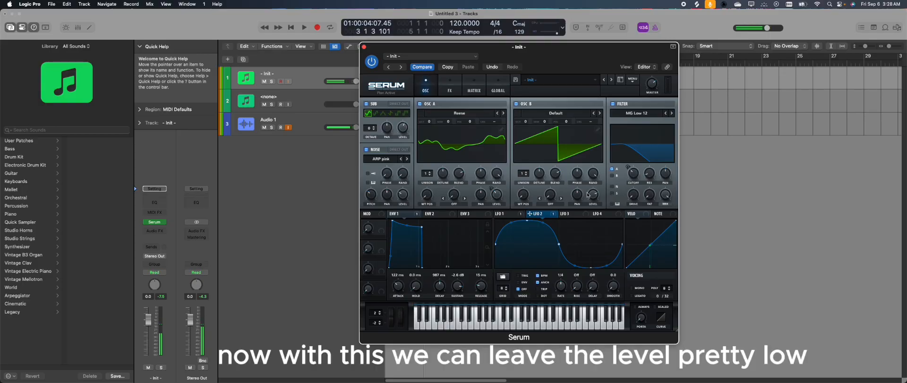
{"action": "left_click_drag", "start_coordinate": [594, 198], "coordinate": [587, 212]}
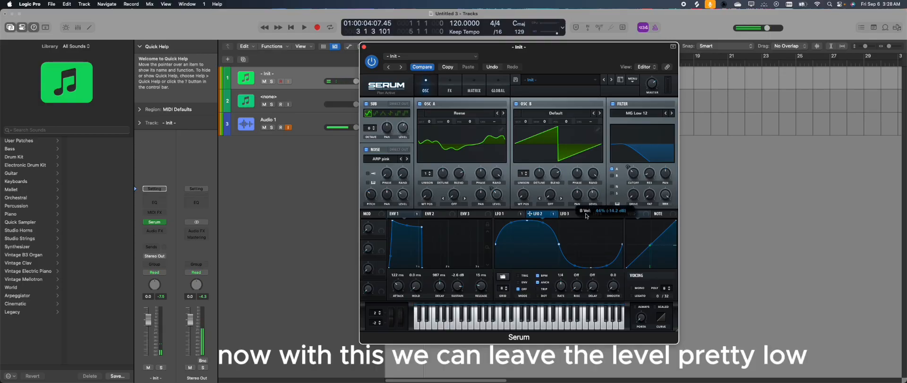
{"action": "left_click", "coordinate": [600, 113]}
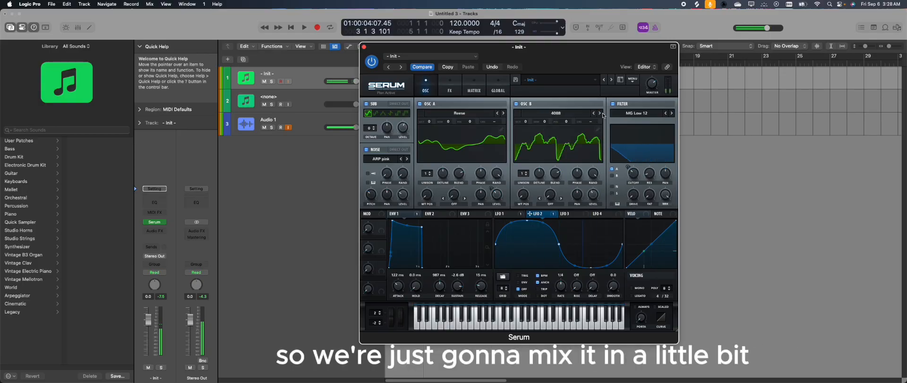
{"action": "left_click", "coordinate": [548, 115]}
{"action": "mouse_move", "coordinate": [548, 132]}
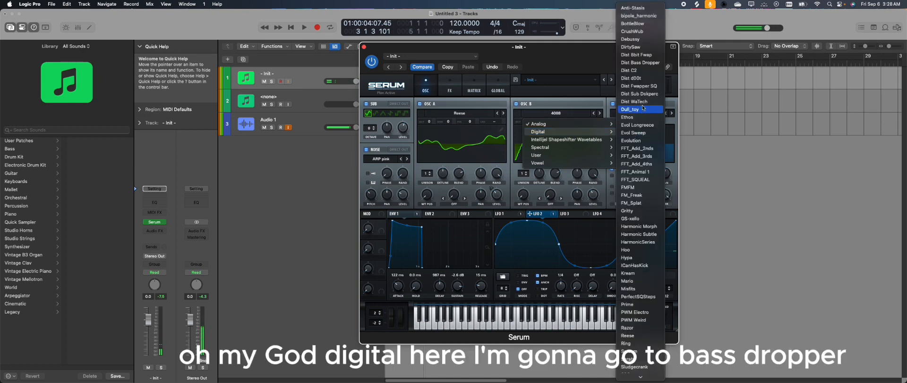
{"action": "left_click", "coordinate": [635, 62]}
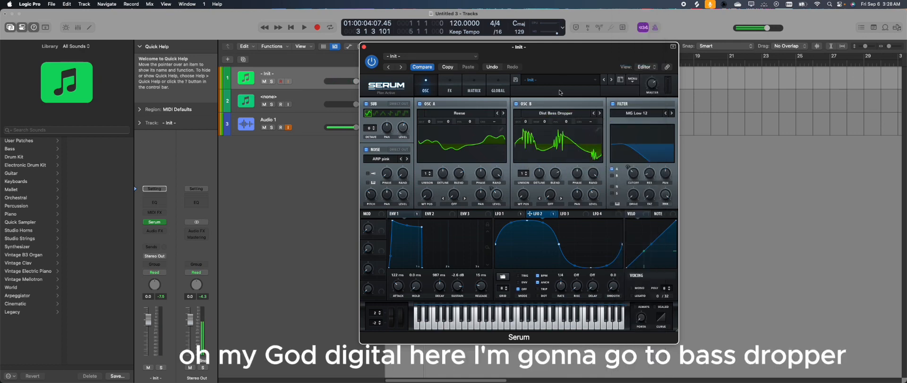
{"action": "left_click", "coordinate": [599, 114]}
{"action": "left_click", "coordinate": [594, 114]}
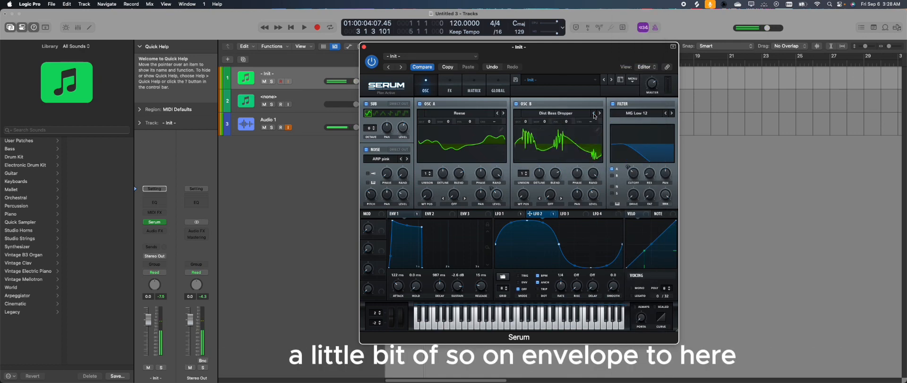
{"action": "left_click", "coordinate": [523, 173]}
- Assign Env 2 to oscillator B's level and reshape the envelope to 10 ms attack, 1.41 s decay and about 93% sustain
{"action": "left_click", "coordinate": [430, 214]}
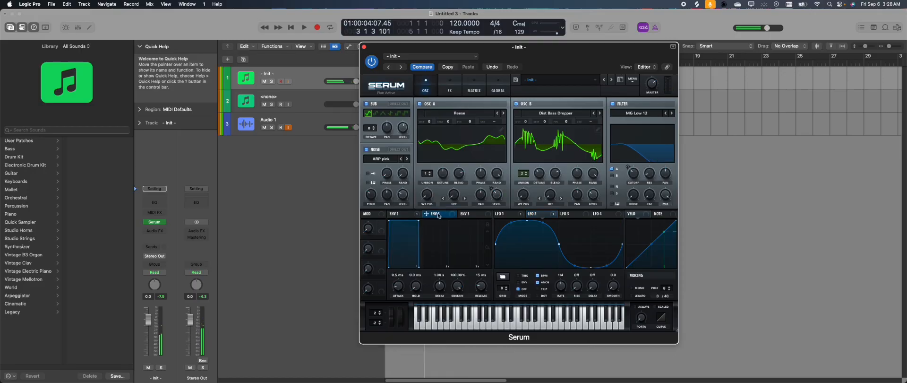
{"action": "left_click_drag", "start_coordinate": [438, 215], "coordinate": [583, 203]}
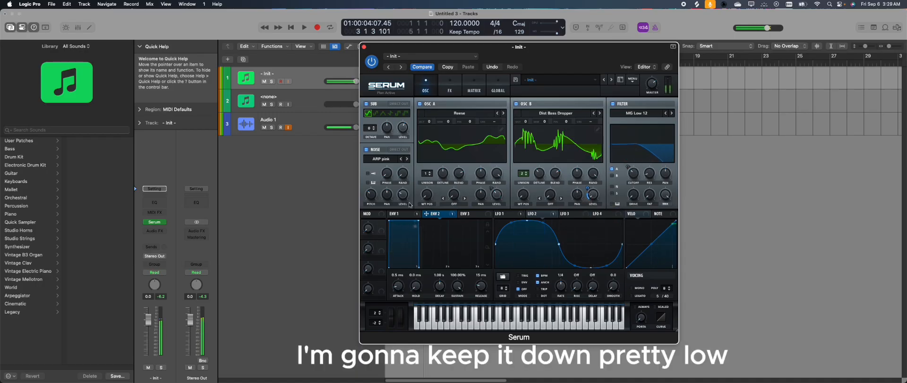
{"action": "left_click_drag", "start_coordinate": [418, 221], "coordinate": [422, 227]}
{"action": "left_click_drag", "start_coordinate": [573, 61], "coordinate": [567, 65]}
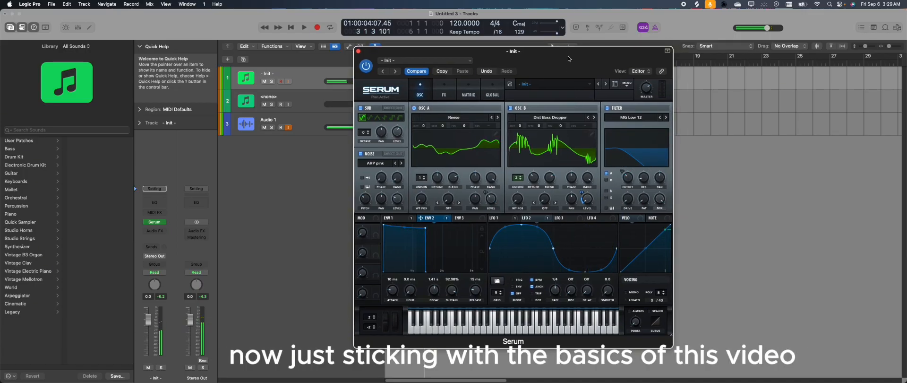
{"action": "left_click_drag", "start_coordinate": [570, 56], "coordinate": [564, 56]}
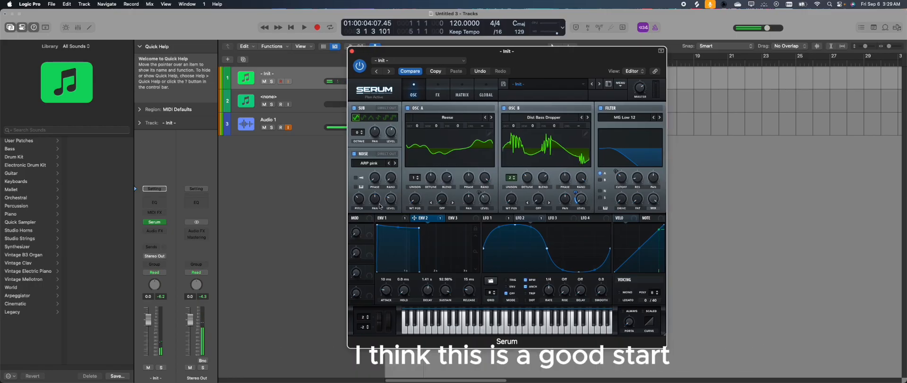
- Open the synth's effects section
{"action": "left_click", "coordinate": [437, 89]}
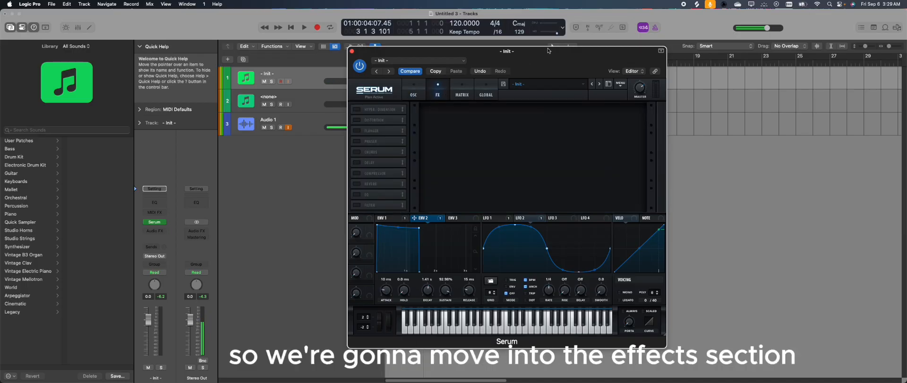
{"action": "left_click_drag", "start_coordinate": [547, 55], "coordinate": [572, 69]}
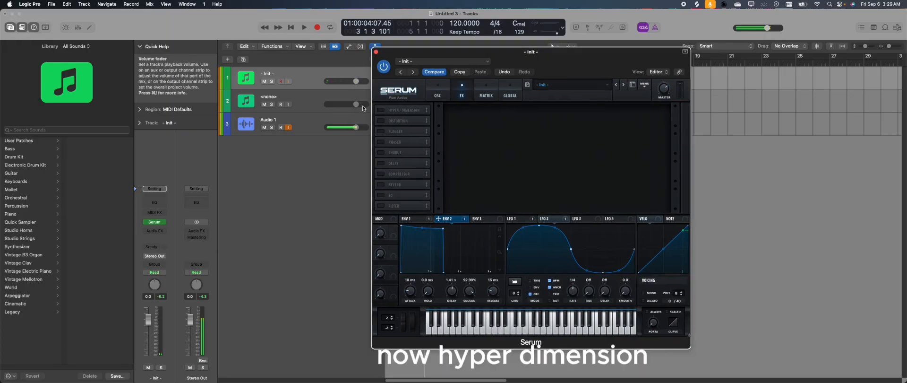
- Try the Hyper/Dimension effect with a lower Dimension mix and 1 Hyper unison voice, and switch it off again
{"action": "left_click", "coordinate": [380, 110]}
{"action": "left_click_drag", "start_coordinate": [568, 63], "coordinate": [581, 70]}
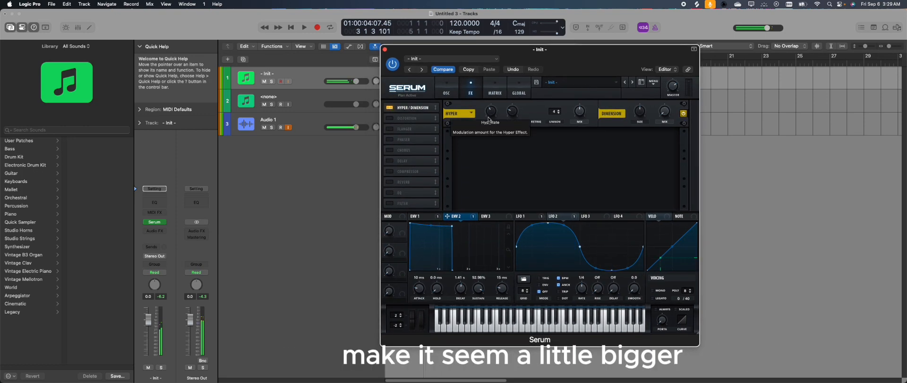
{"action": "mouse_move", "coordinate": [639, 114]}
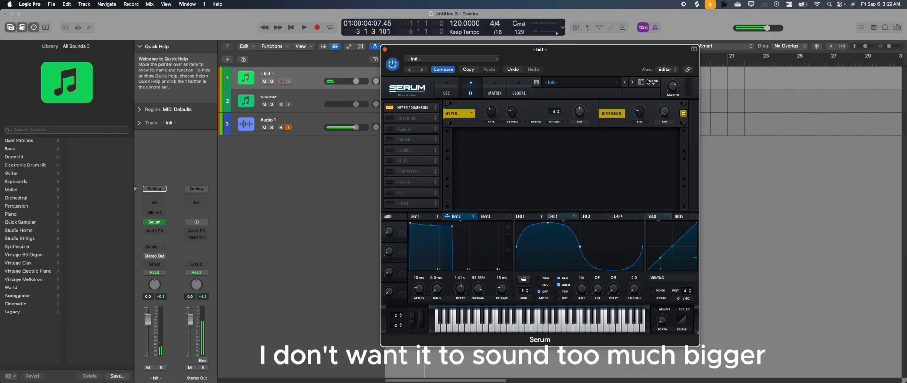
{"action": "left_click_drag", "start_coordinate": [613, 71], "coordinate": [621, 73]}
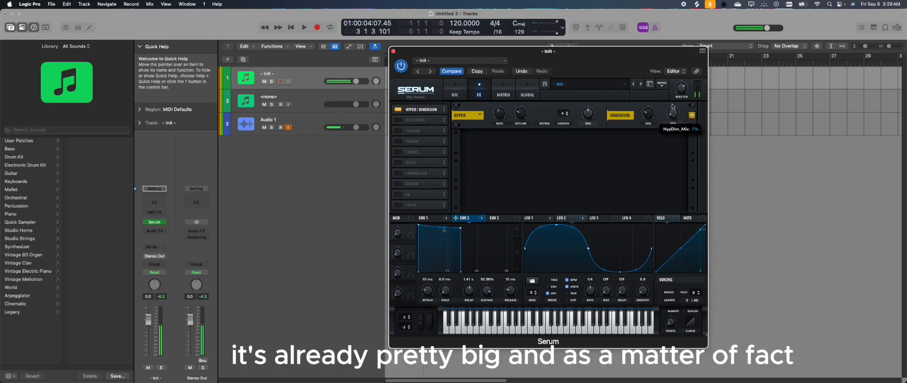
{"action": "mouse_move", "coordinate": [494, 124]}
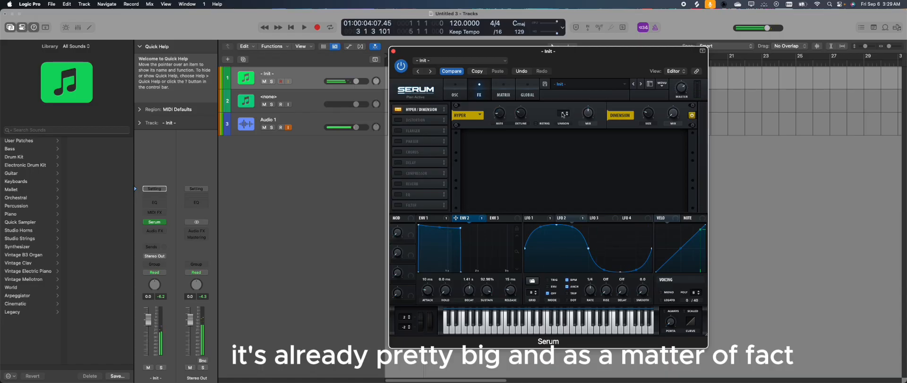
{"action": "left_click_drag", "start_coordinate": [562, 113], "coordinate": [564, 141]}
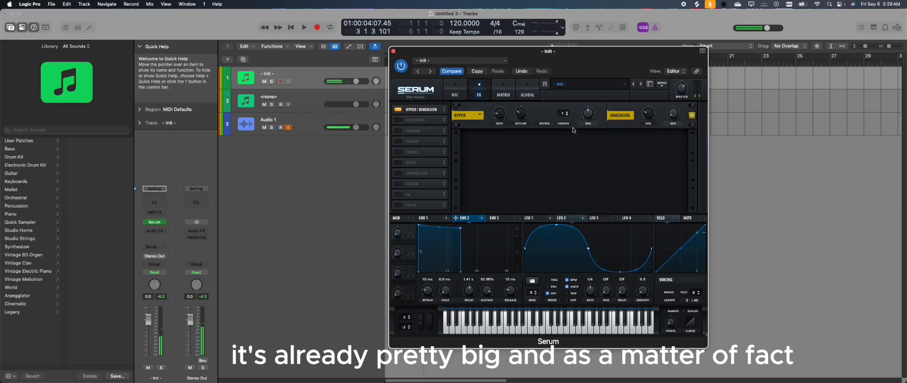
{"action": "left_click", "coordinate": [399, 110]}
- Enable the distortion effect in Diode 2 mode and set its adjusted filter to post
{"action": "left_click", "coordinate": [398, 120]}
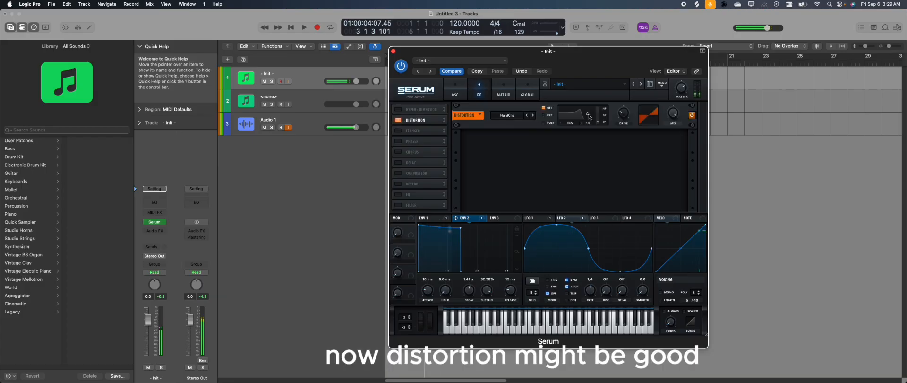
{"action": "left_click_drag", "start_coordinate": [589, 117], "coordinate": [620, 123]}
{"action": "left_click", "coordinate": [548, 122]}
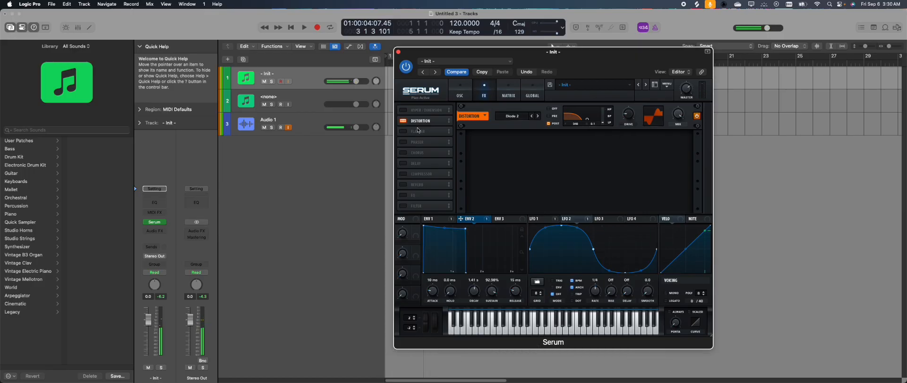
- Enable the compressor effect and adjust its ratio and gain
{"action": "left_click", "coordinate": [403, 173]}
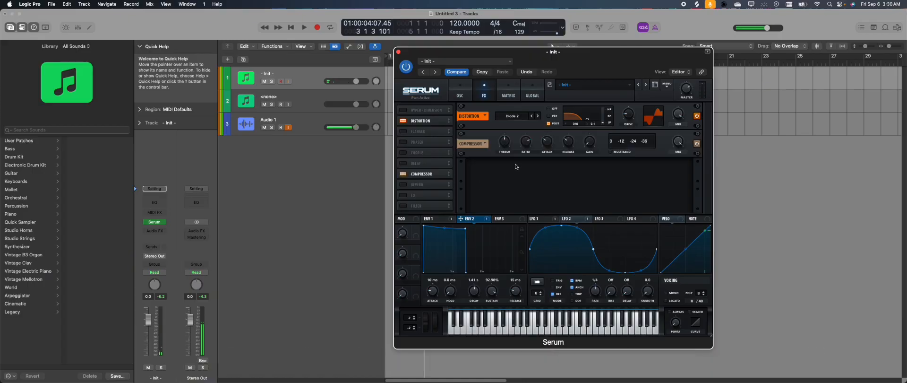
{"action": "left_click_drag", "start_coordinate": [525, 149], "coordinate": [593, 145]}
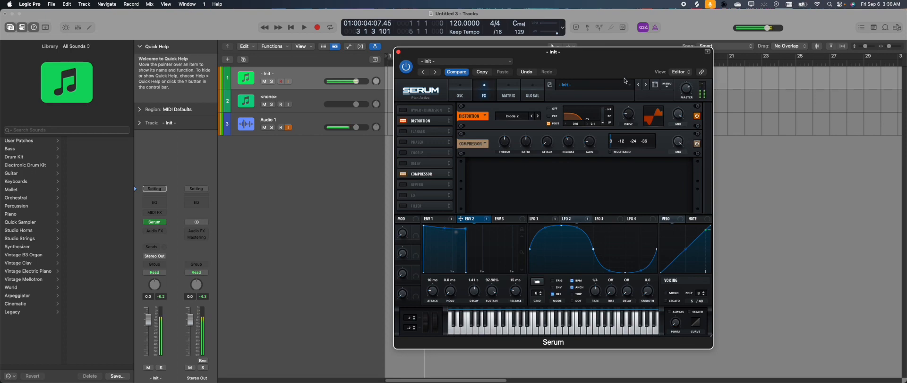
{"action": "left_click_drag", "start_coordinate": [605, 71], "coordinate": [538, 69]}
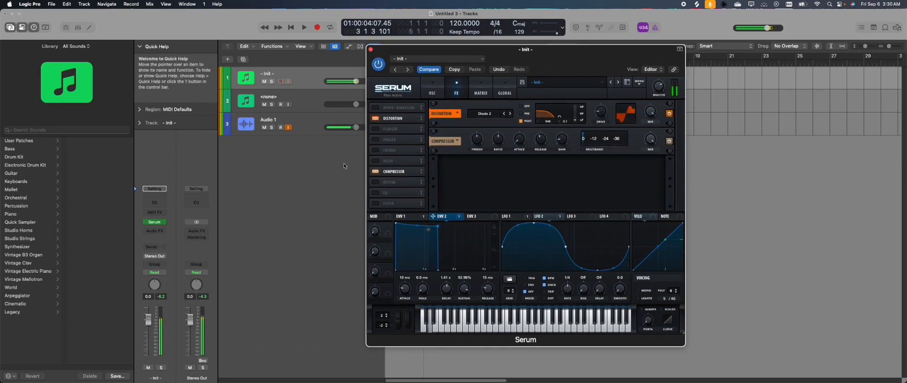
- Enable the reverb effect, reduce its size and decay, and adjust its mix and high cut
{"action": "left_click", "coordinate": [377, 182]}
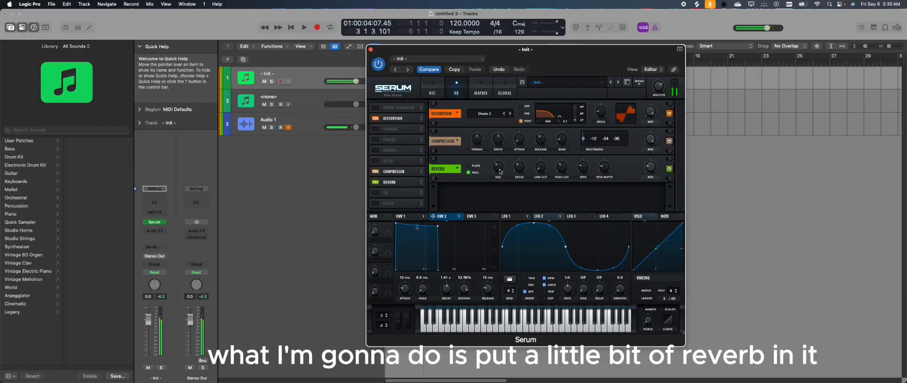
{"action": "mouse_move", "coordinate": [495, 175]}
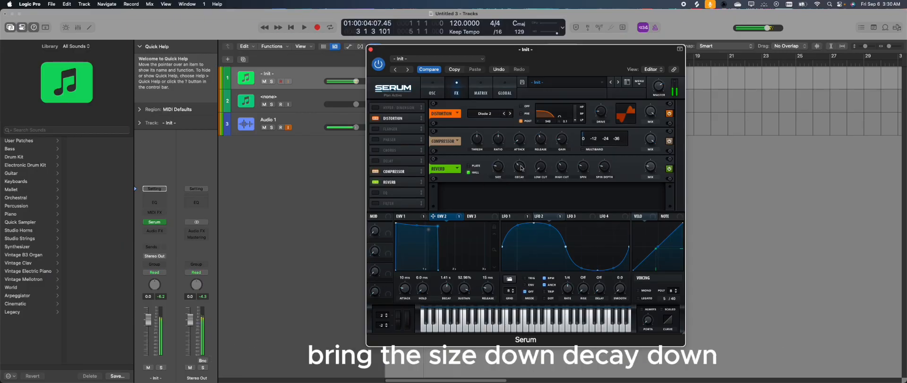
{"action": "mouse_move", "coordinate": [648, 168]}
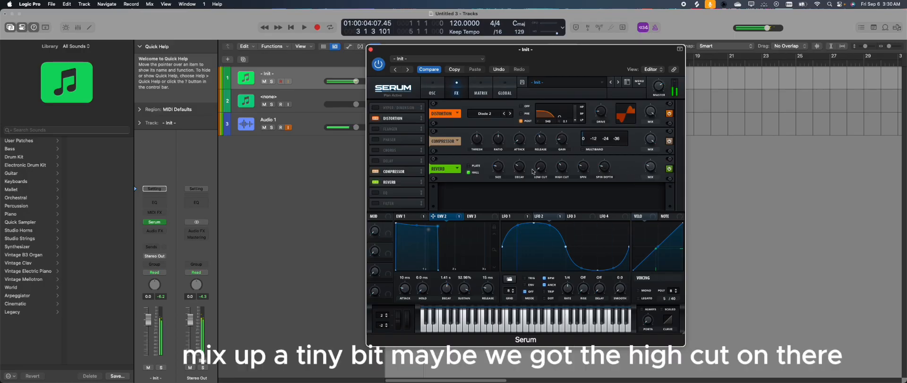
{"action": "mouse_move", "coordinate": [559, 179]}
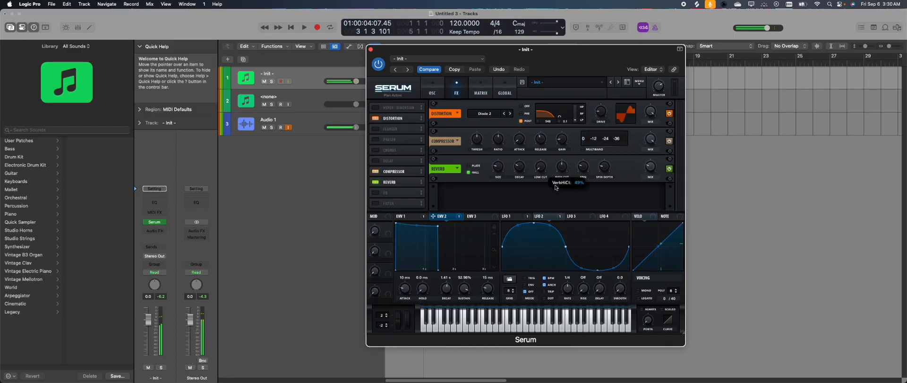
- Fine-tune the high cut of the reverb effect
{"action": "mouse_move", "coordinate": [560, 173]}
{"action": "left_mouse_down"}
{"action": "mouse_move", "coordinate": [561, 150]}
{"action": "mouse_move", "coordinate": [561, 175]}
{"action": "left_mouse_up"}
{"action": "left_click_drag", "start_coordinate": [555, 202], "coordinate": [561, 187]}
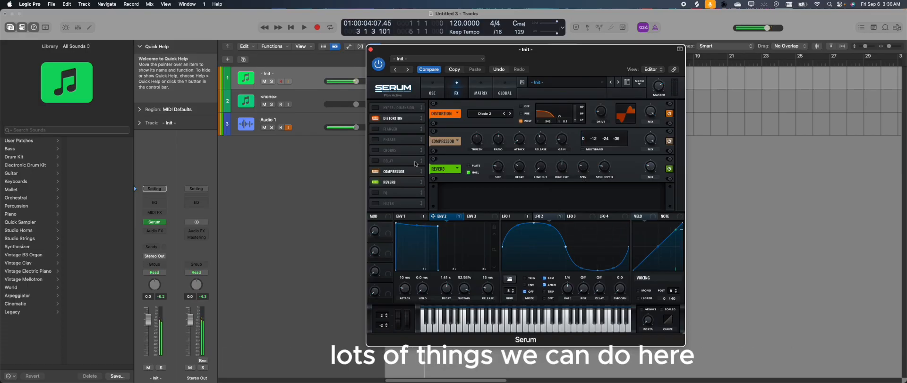
- Enable the EQ effect, setting its low band to a shelf and its high band to a peak
{"action": "left_click", "coordinate": [375, 193]}
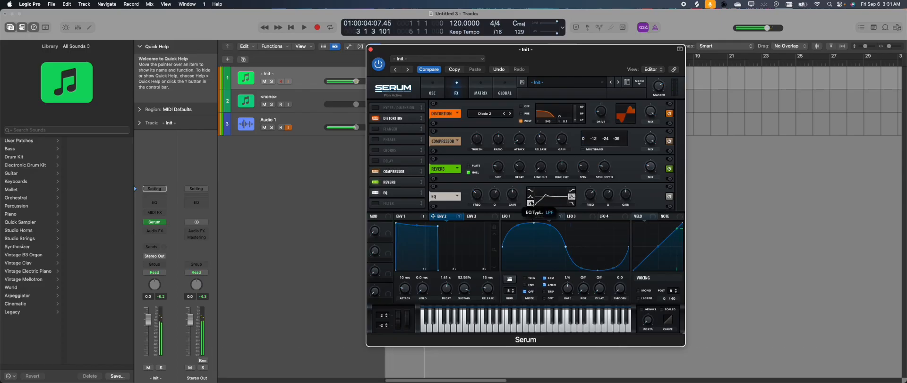
{"action": "left_click", "coordinate": [530, 203]}
{"action": "left_click", "coordinate": [530, 190]}
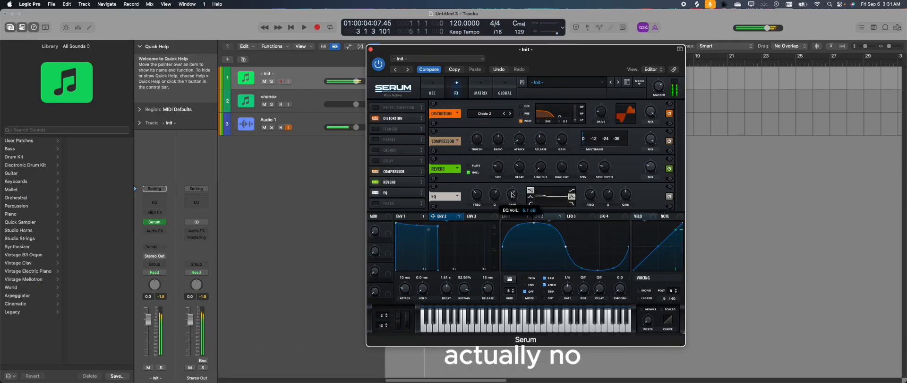
{"action": "left_click", "coordinate": [572, 202]}
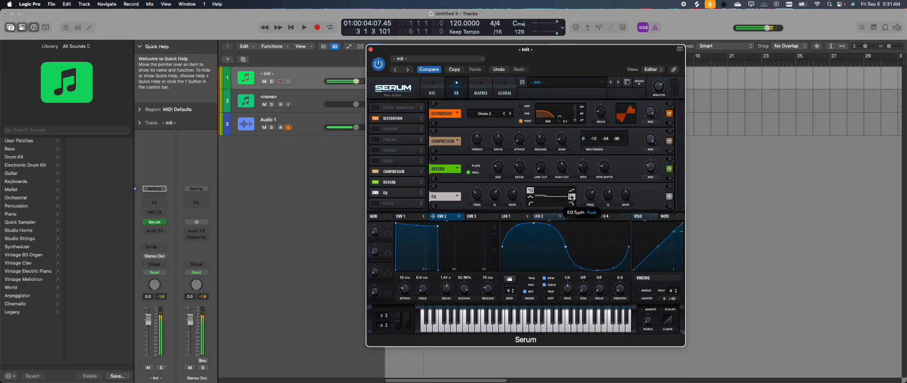
{"action": "left_click", "coordinate": [572, 197]}
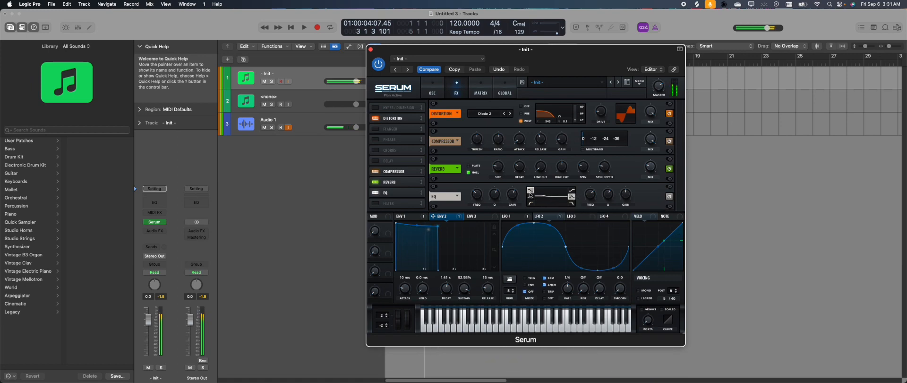
- Give the EQ's low band a slight gain boost to lift the sub frequencies
{"action": "mouse_move", "coordinate": [517, 198]}
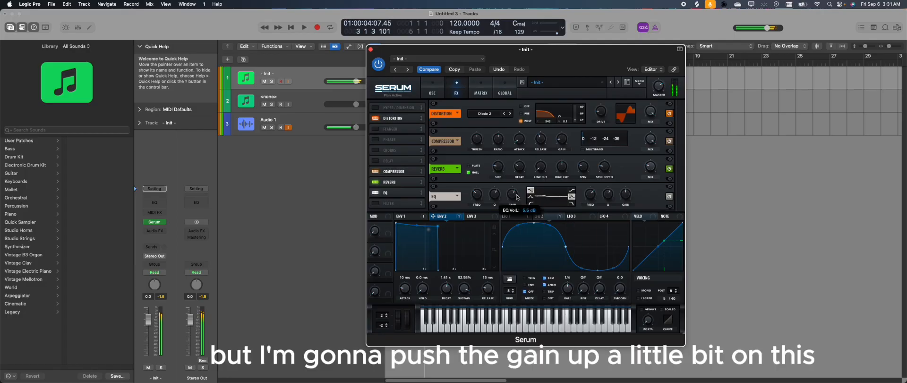
{"action": "left_click_drag", "start_coordinate": [518, 196], "coordinate": [517, 199]}
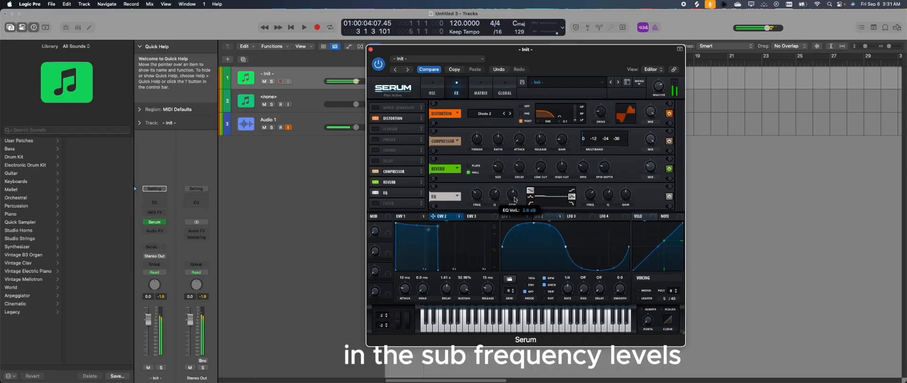
{"action": "left_click_drag", "start_coordinate": [563, 72], "coordinate": [557, 70]}
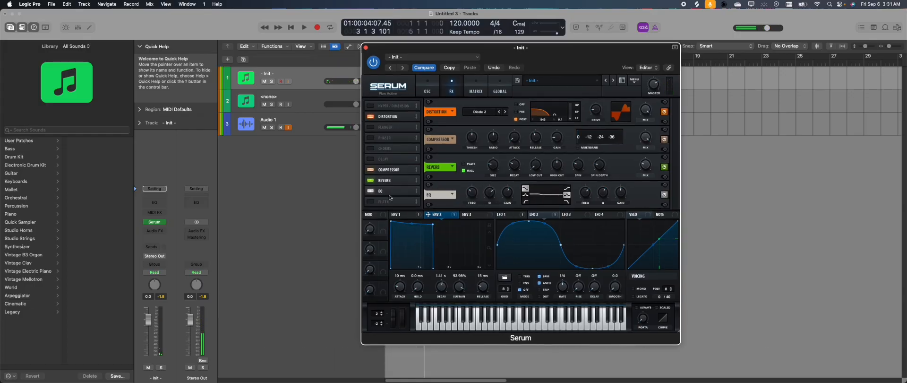
- Enable the delay effect and lower its mix and feedback
{"action": "left_click", "coordinate": [370, 159]}
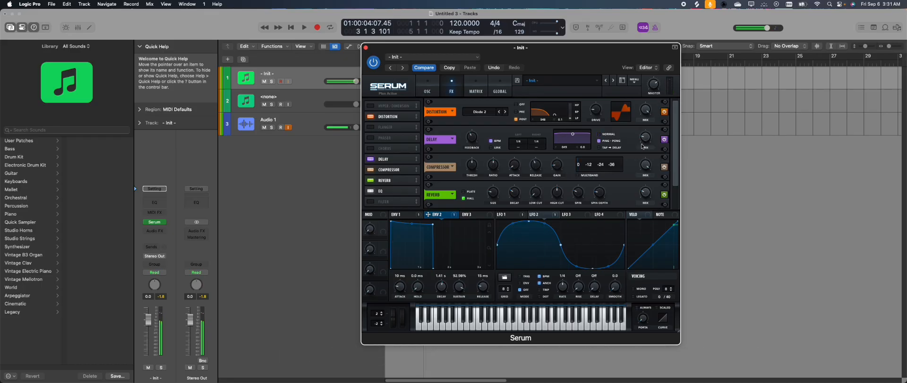
{"action": "left_click_drag", "start_coordinate": [471, 138], "coordinate": [465, 149]}
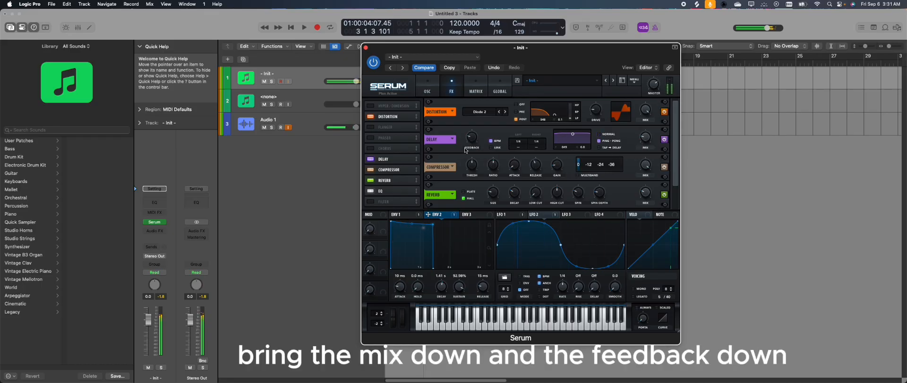
{"action": "left_click_drag", "start_coordinate": [553, 68], "coordinate": [580, 68]}
{"action": "left_click_drag", "start_coordinate": [494, 67], "coordinate": [417, 65]}
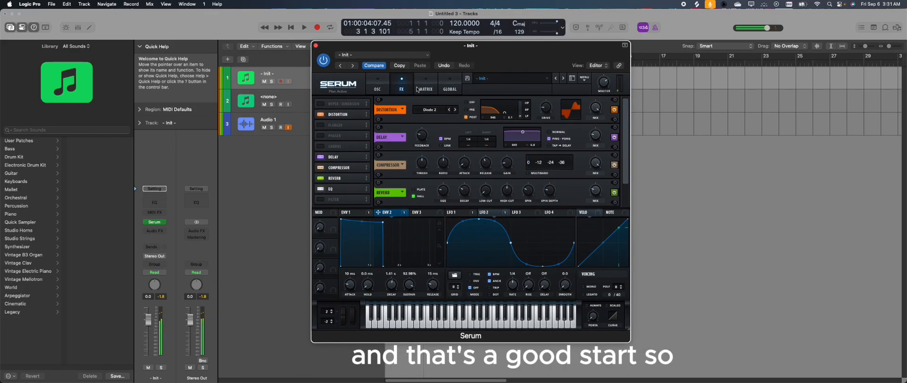
- Return to the oscillator page and save the patch as "Tik Tok Sample" in the Bass folder of the User presets
{"action": "left_click", "coordinate": [387, 86]}
{"action": "left_click_drag", "start_coordinate": [516, 62], "coordinate": [534, 62]}
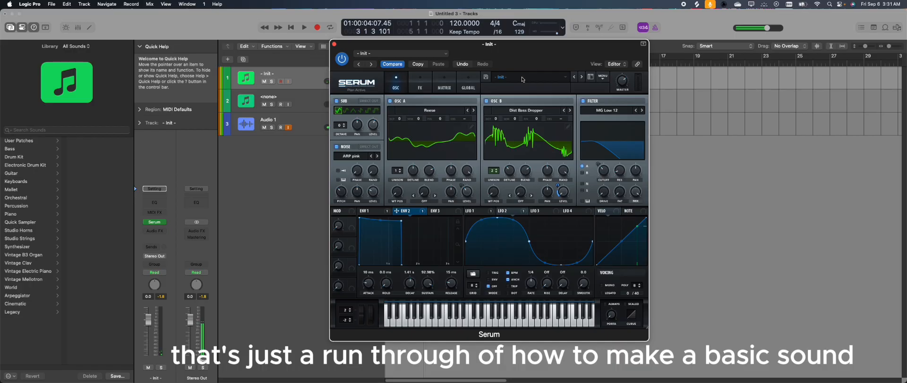
{"action": "left_click", "coordinate": [484, 78]}
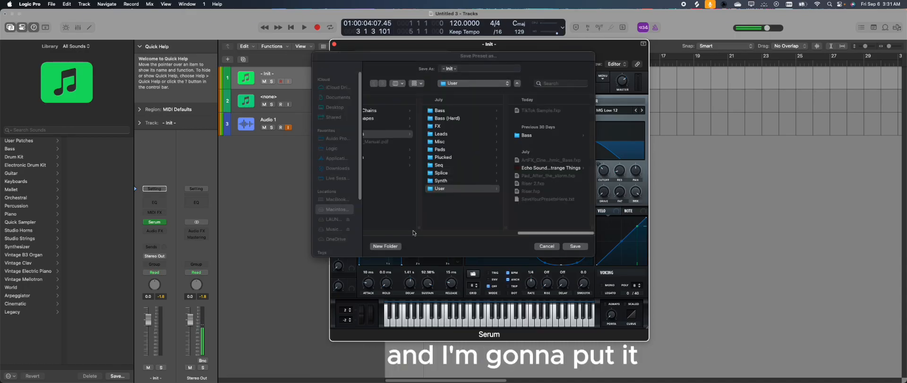
{"action": "left_click", "coordinate": [526, 135]}
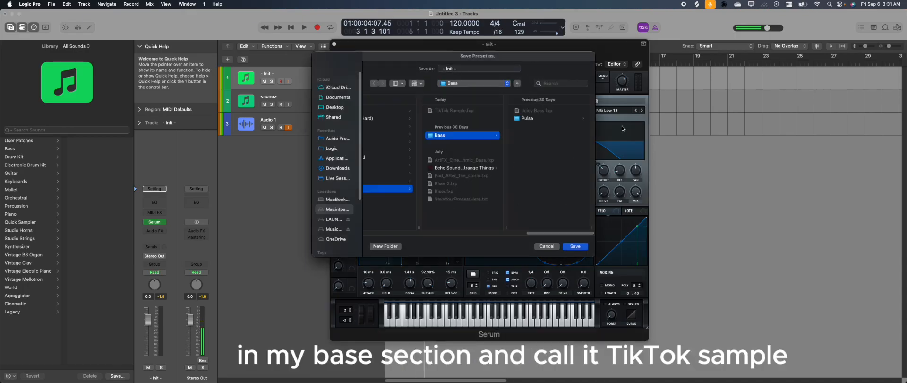
{"action": "left_click", "coordinate": [478, 68]}
{"action": "type", "text": "Tik"}
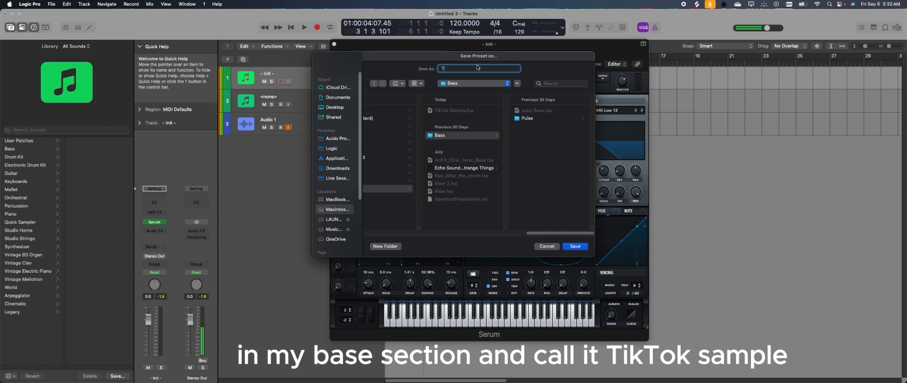
{"action": "type", "text": " Tok Sample"}
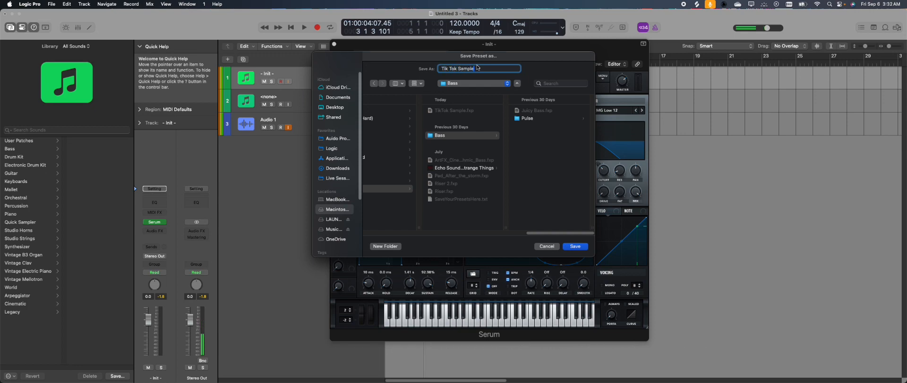
{"action": "key", "text": "Return"}
- Load the factory Bass preset BA Chunky Bass Chop 1 in place of the saved patch
{"action": "left_click", "coordinate": [549, 77]}
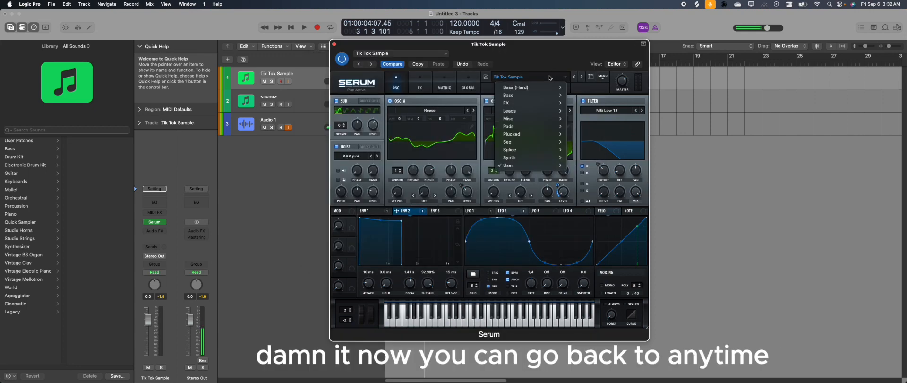
{"action": "mouse_move", "coordinate": [549, 97]}
{"action": "left_click", "coordinate": [612, 108]}
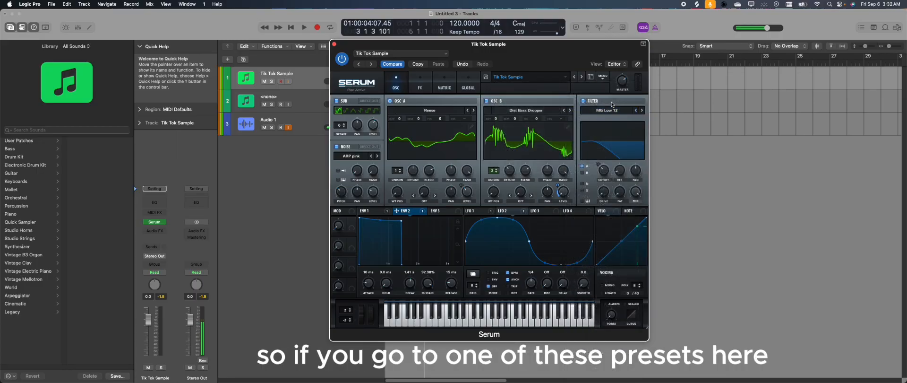
- Reload the saved Tik Tok Sample preset from the Bass folder of the User presets
{"action": "left_click", "coordinate": [542, 77]}
{"action": "mouse_move", "coordinate": [538, 165]}
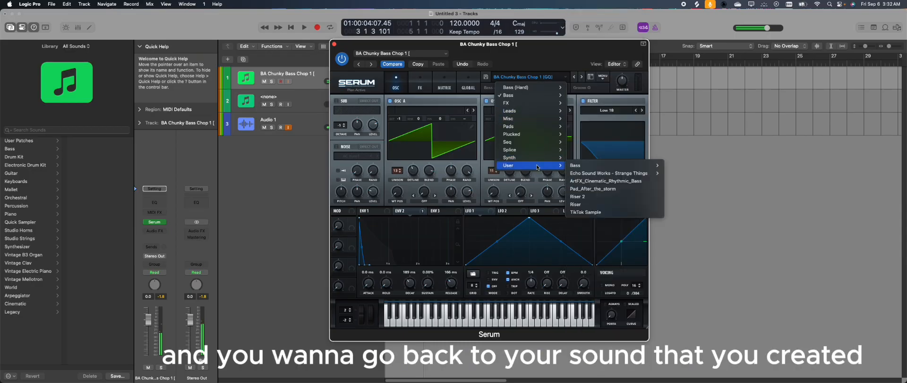
{"action": "mouse_move", "coordinate": [647, 165]}
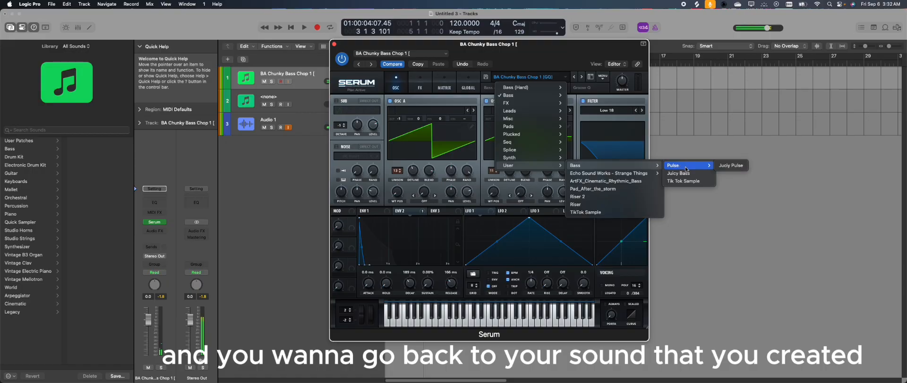
{"action": "left_click", "coordinate": [683, 181]}
{"action": "left_click_drag", "start_coordinate": [587, 44], "coordinate": [617, 40]}
- Load the factory preset PD D_Pad 2 [DU] from the Pads category
{"action": "left_click", "coordinate": [543, 74]}
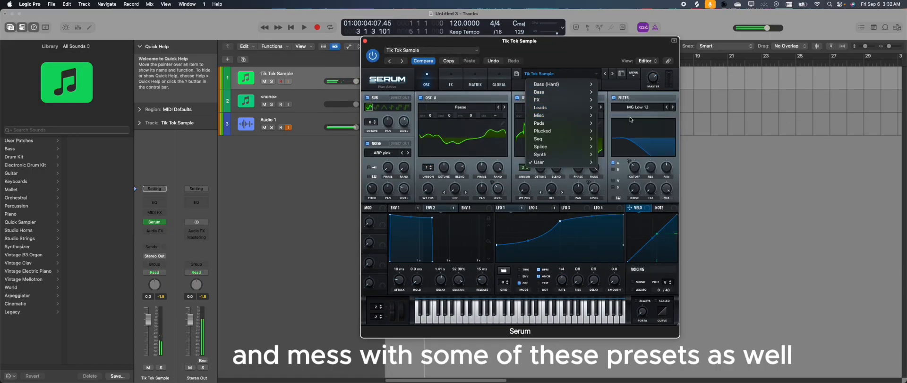
{"action": "mouse_move", "coordinate": [560, 127]}
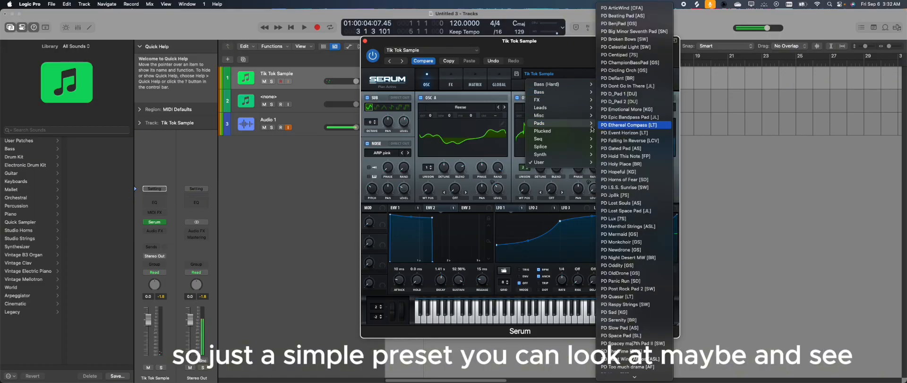
{"action": "left_click", "coordinate": [633, 101]}
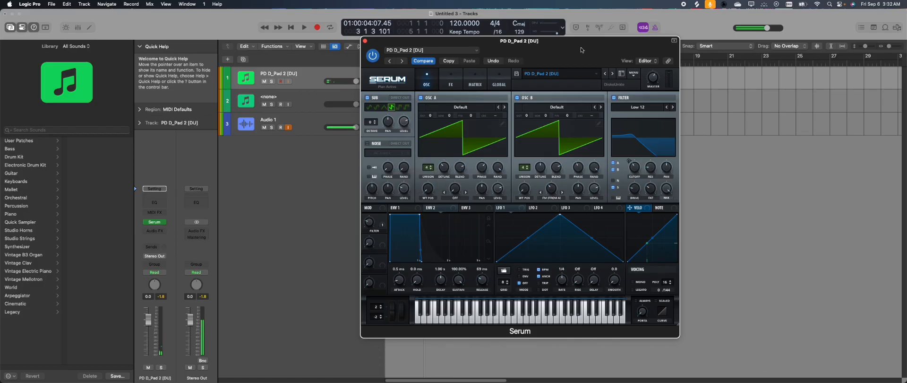
{"action": "left_click_drag", "start_coordinate": [582, 50], "coordinate": [568, 59]}
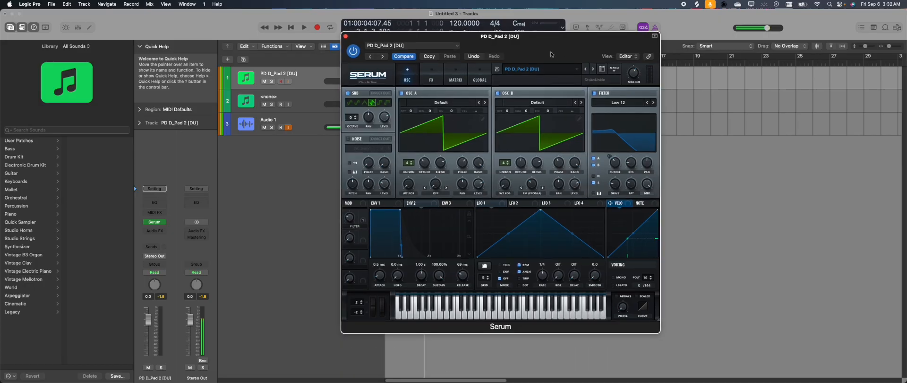